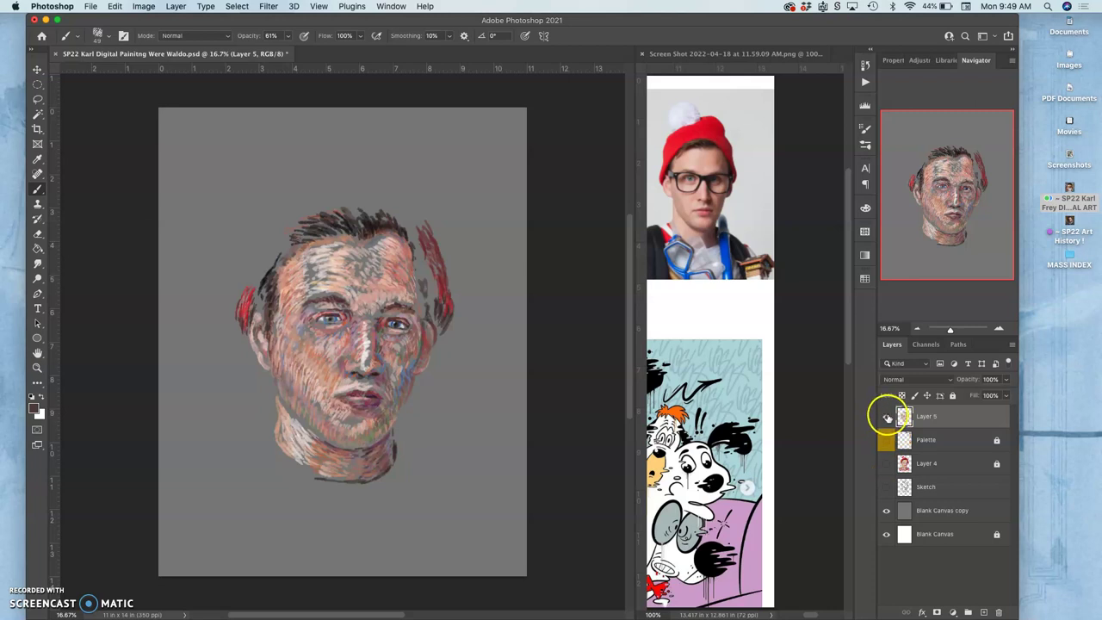
Review the painting's layers one by one by toggling Layer 4, Sketch, Palette, Blank Canvas copy and Layer 5.
left_click(886, 465)
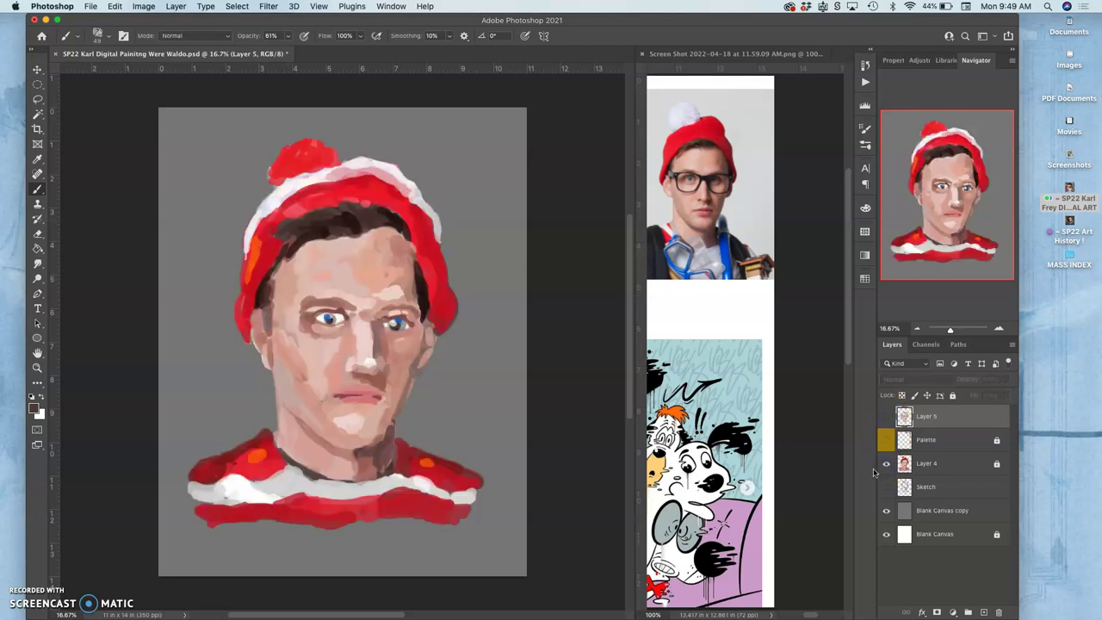
left_click(886, 464)
left_click(886, 487)
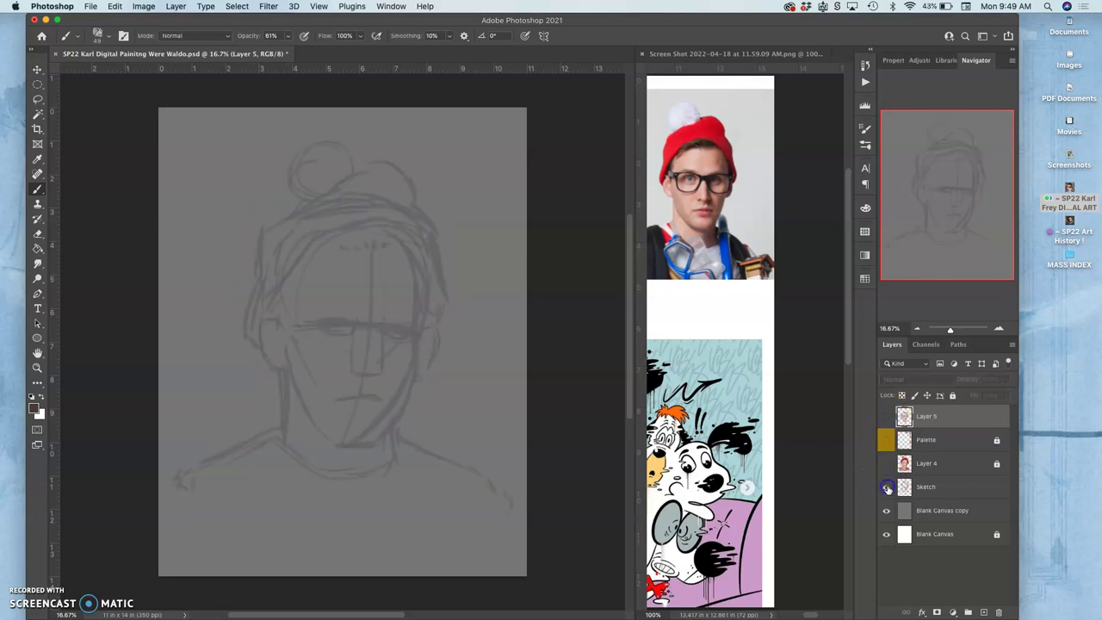
left_click(885, 440)
left_click(886, 440)
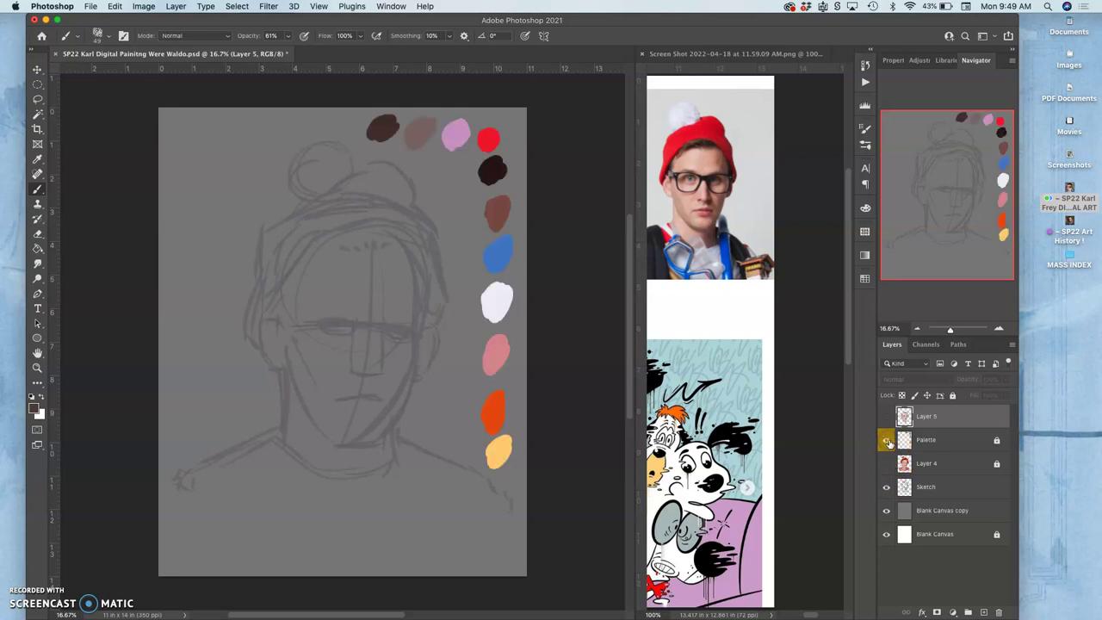
left_click(887, 487)
left_click(886, 511)
left_click(885, 511)
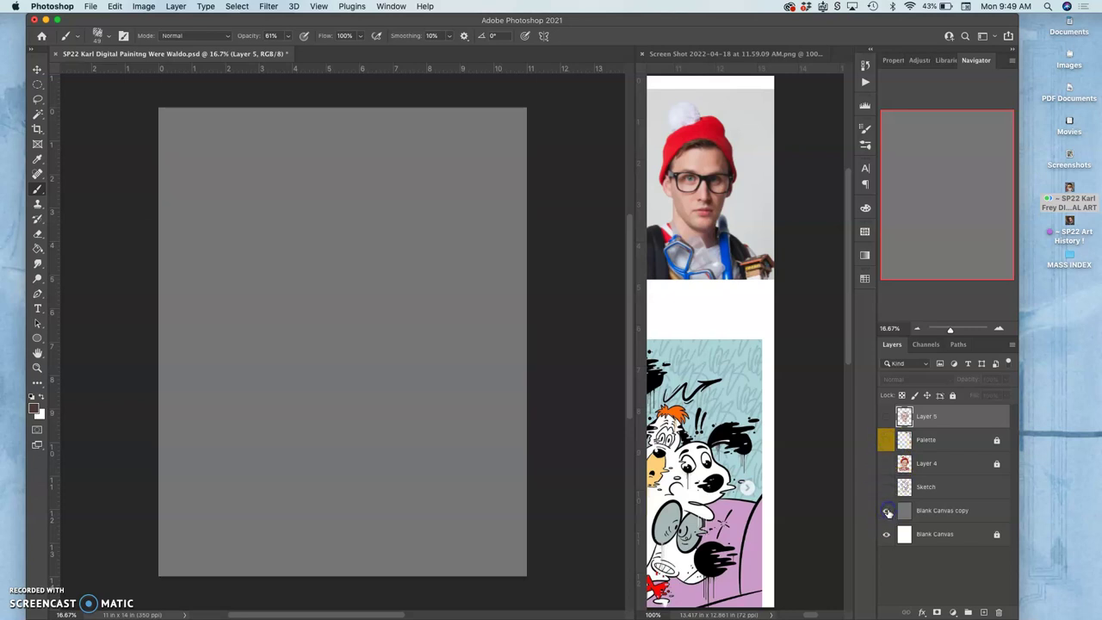
left_click(885, 417)
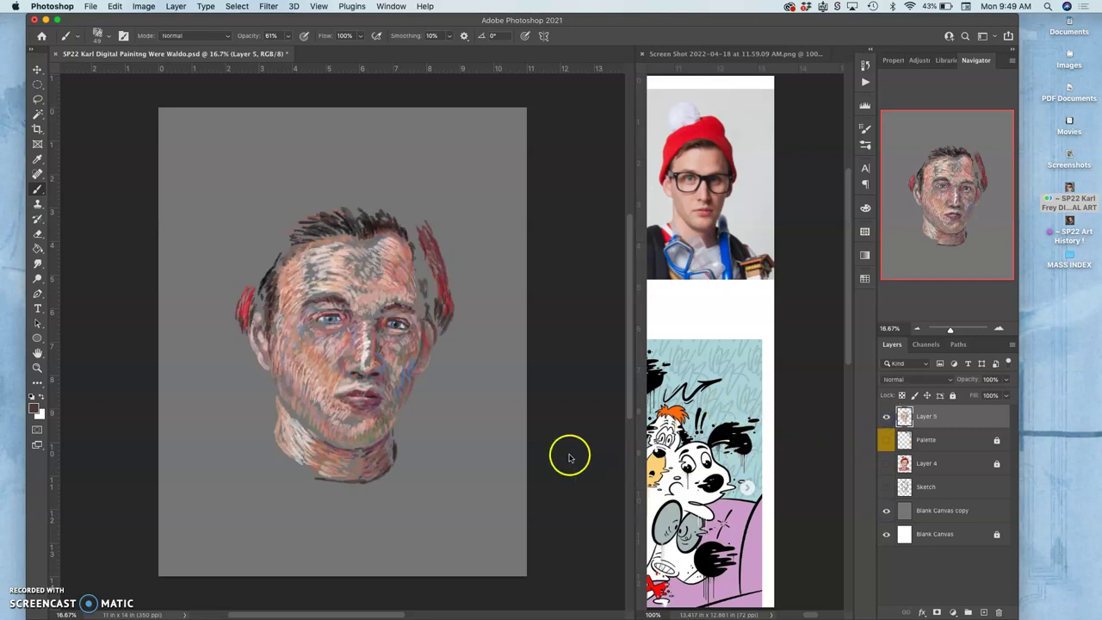
Examine the refined brushwork of Layer 5 up close across the eyes, nose, mouth, forehead and hair.
key("super+equal")
key("super+equal")
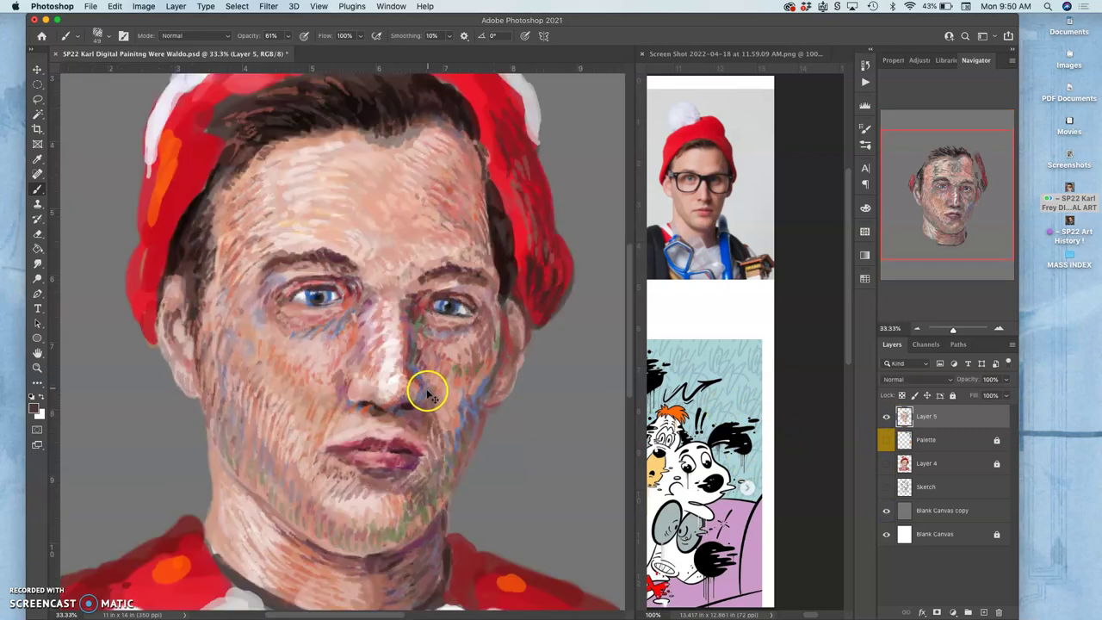
key("super+equal")
key("super+equal")
left_click_drag(377, 344, 424, 505)
left_click_drag(428, 295, 301, 214)
left_click_drag(311, 408, 369, 315)
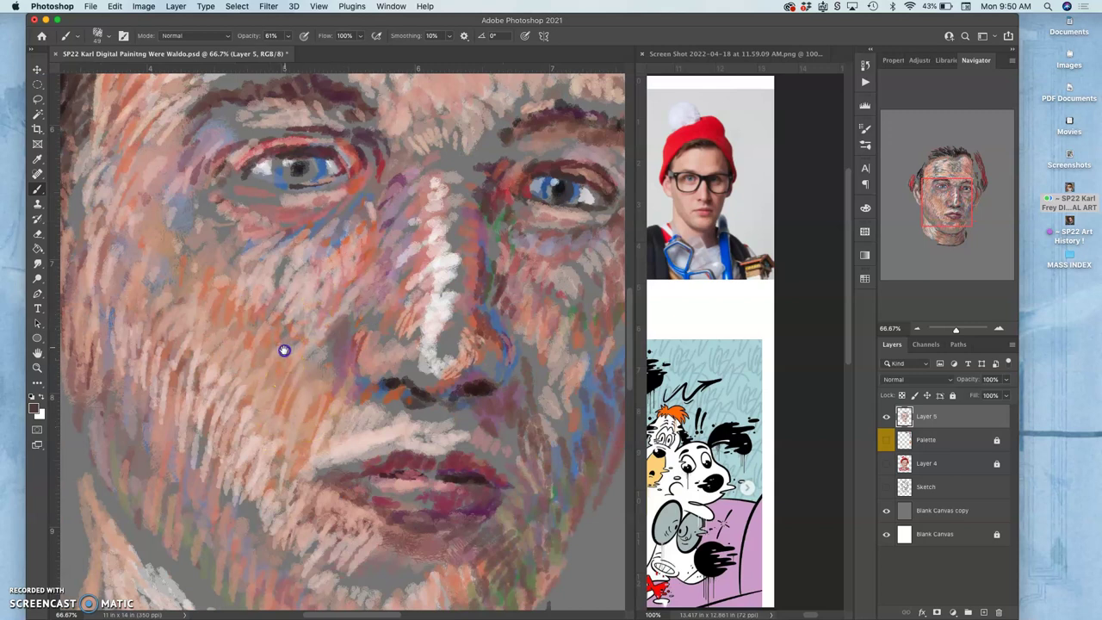
left_click_drag(284, 348, 337, 413)
left_click_drag(315, 315, 308, 347)
mouse_move(364, 261)
left_mouse_down()
mouse_move(332, 305)
mouse_move(350, 259)
left_mouse_up()
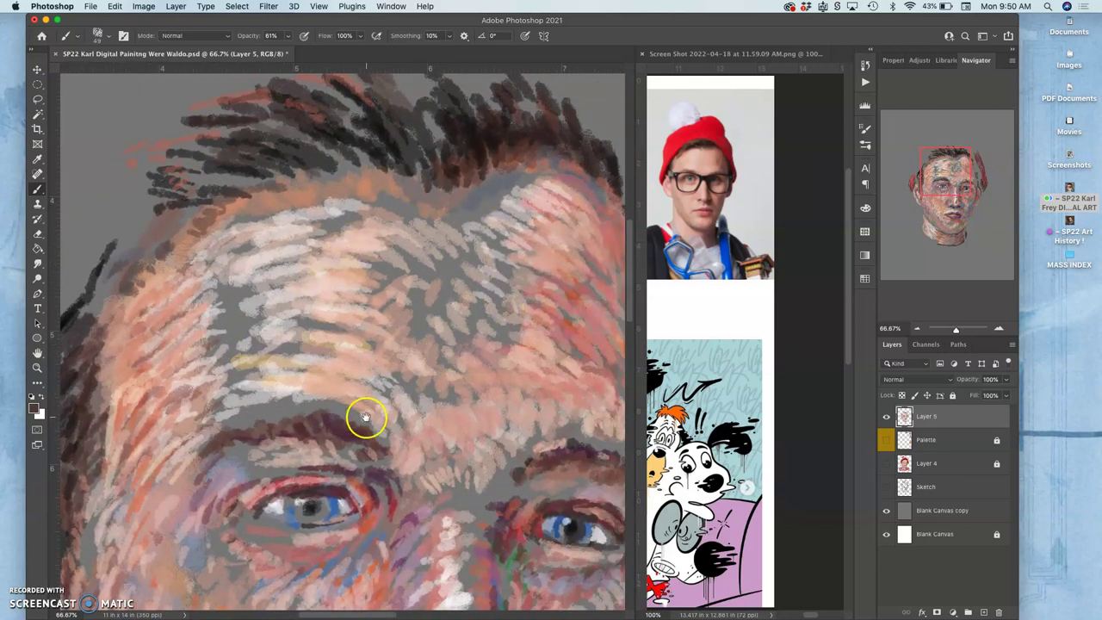
left_click_drag(365, 419, 296, 329)
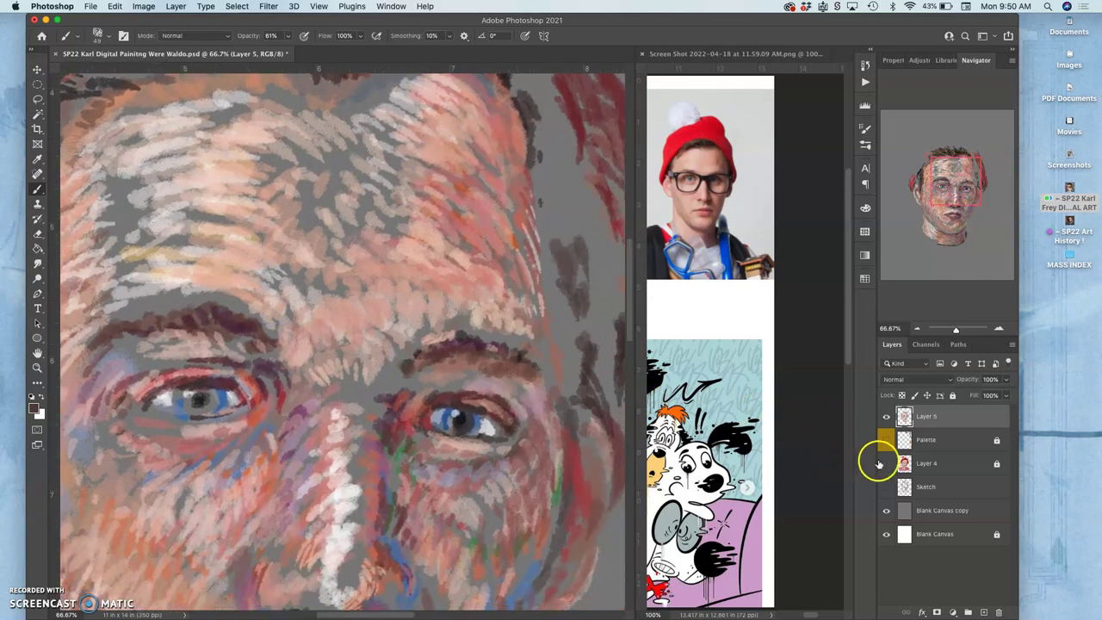
Show Layer 4 beneath the refined strokes and inspect the combined face, then the whole portrait.
left_click(884, 463)
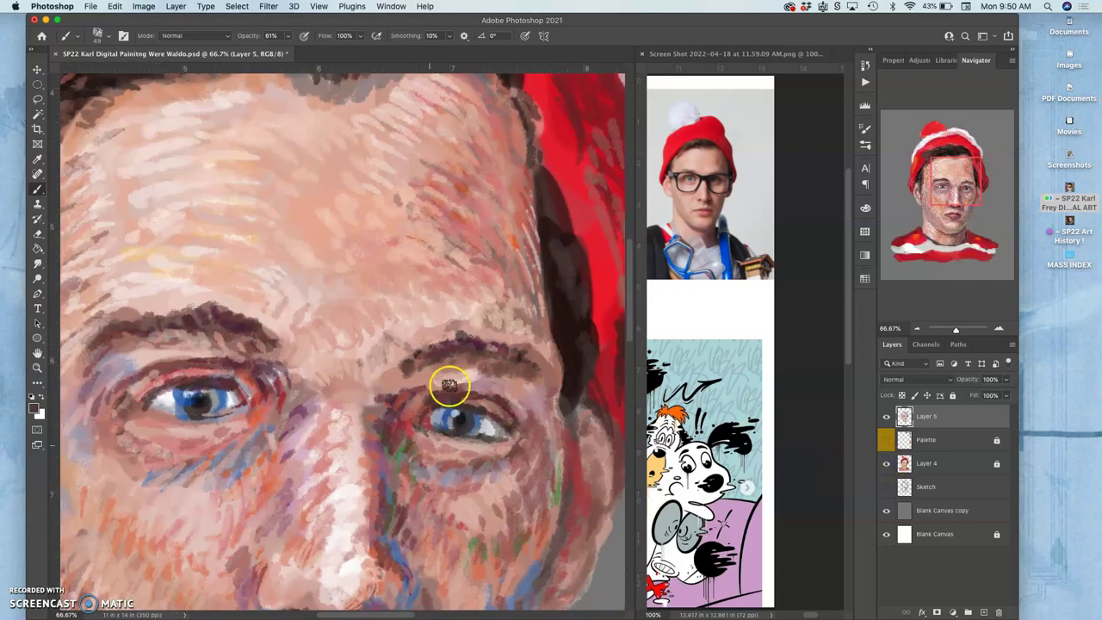
left_click_drag(319, 455, 452, 312)
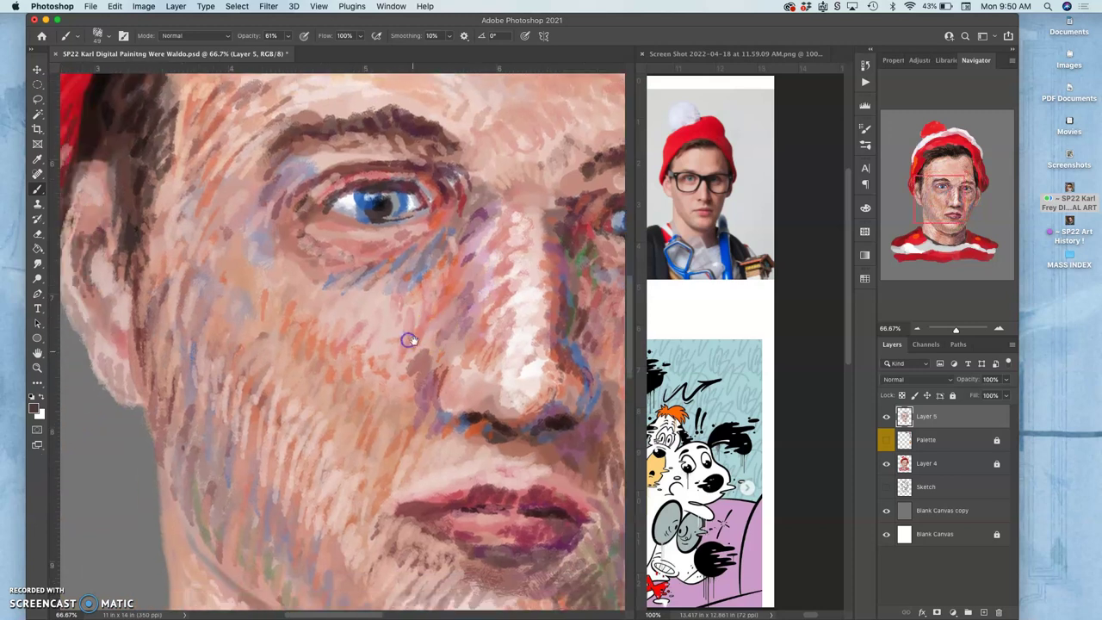
key("super+minus")
key("super+minus")
key("super+minus")
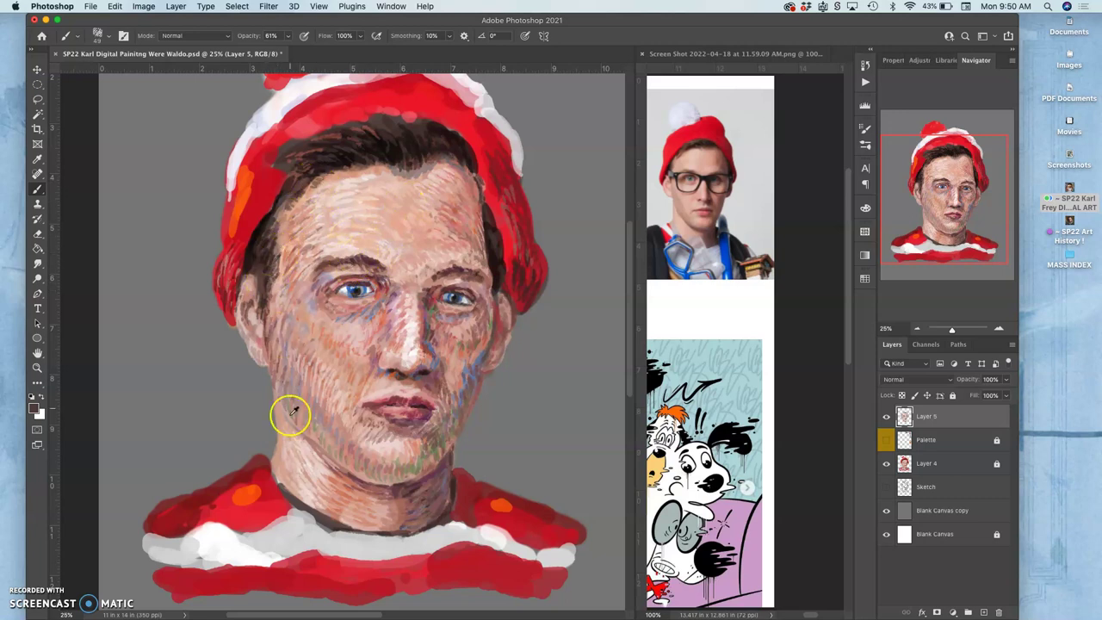
Sample the sweater's red for strokes on the hat's orange patch and set the brush size to 65 px.
left_click(248, 473, "alt")
mouse_move(236, 218)
left_mouse_down()
mouse_move(258, 157)
mouse_move(245, 205)
left_mouse_up()
left_click(112, 38)
left_click(114, 71)
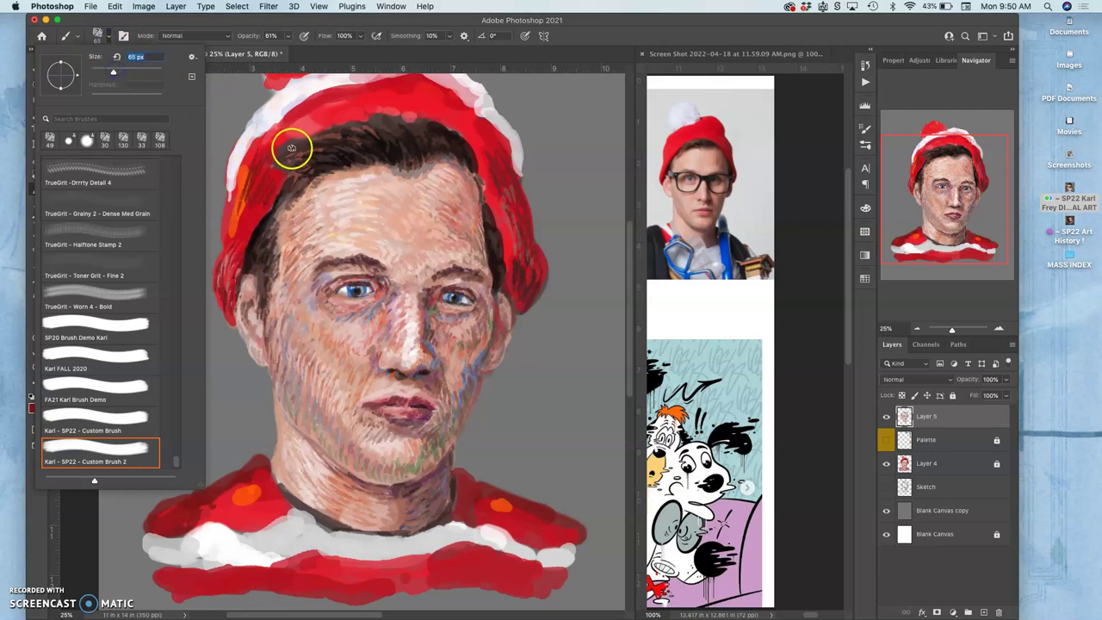
Paint short hatching strokes in sampled reds along the hat's left side and its right side.
left_click_drag(256, 183, 247, 223)
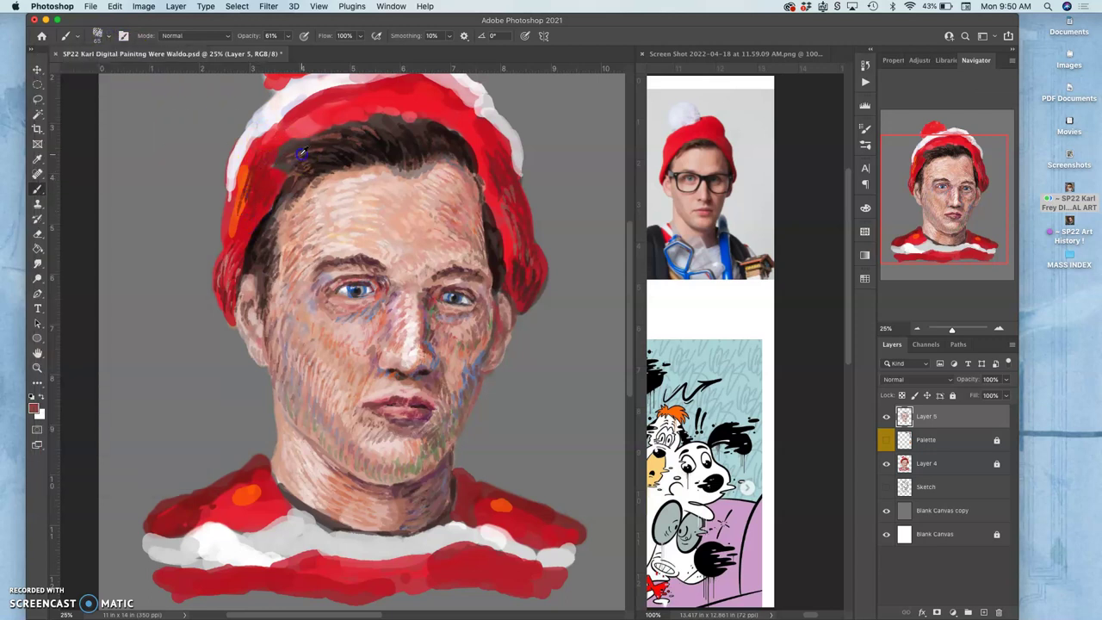
left_click_drag(239, 210, 227, 234)
left_click(238, 213, "alt")
left_click_drag(222, 274, 257, 213)
left_click(376, 92, "alt")
left_click(523, 215, "alt")
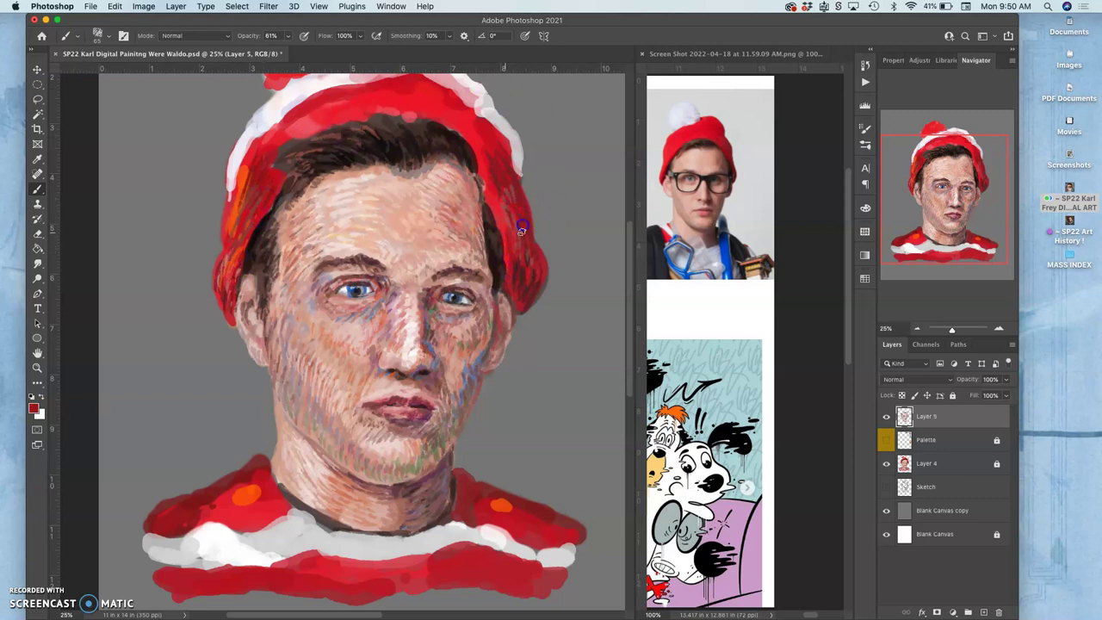
Layer strokes of sampled face tones, orange and dark red over the left side of the red hat.
left_click(294, 315, "alt")
left_click_drag(264, 196, 247, 211)
mouse_move(263, 181)
left_mouse_down()
mouse_move(233, 217)
mouse_move(250, 172)
mouse_move(242, 188)
left_mouse_up()
left_click(326, 275, "alt")
left_click(370, 311, "alt")
left_click(241, 186, "alt")
left_click_drag(262, 147, 252, 182)
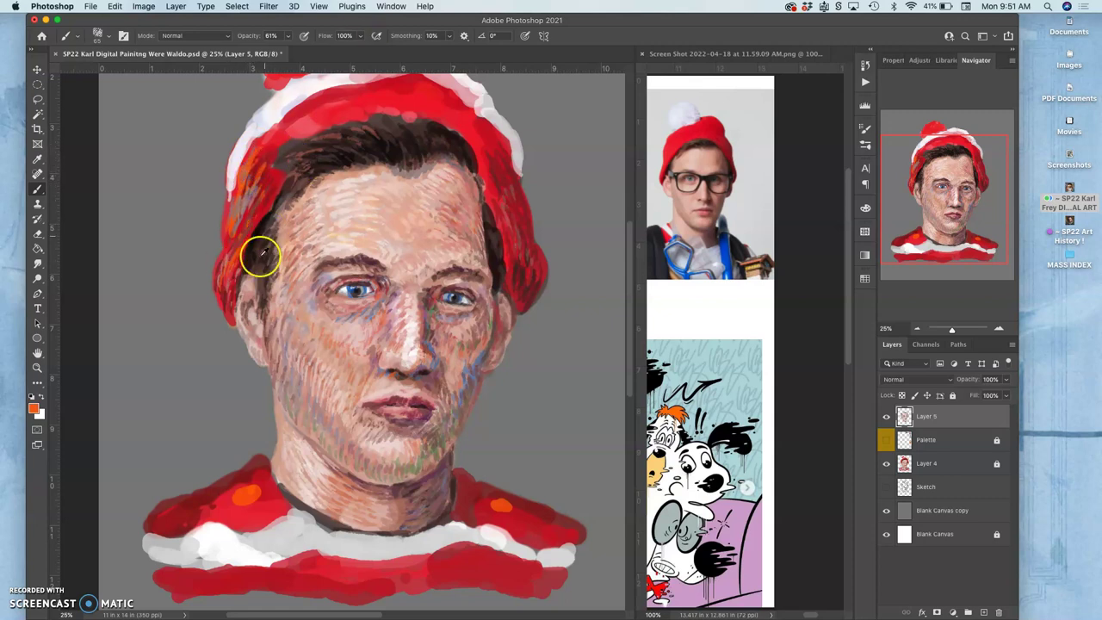
left_click(229, 295, "alt")
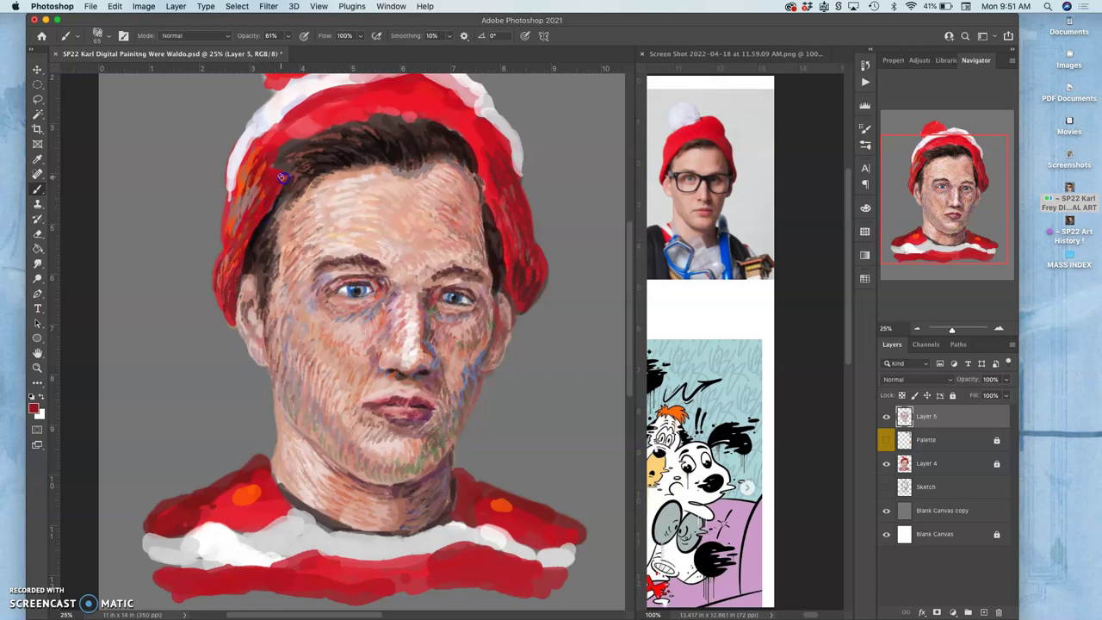
Sample a brighter red from the hat and blend it over the orange strokes on its left side.
left_click(311, 129, "alt")
mouse_move(265, 149)
left_mouse_down()
mouse_move(239, 211)
mouse_move(254, 198)
left_mouse_up()
left_click_drag(248, 171, 242, 190)
left_click_drag(257, 158, 237, 222)
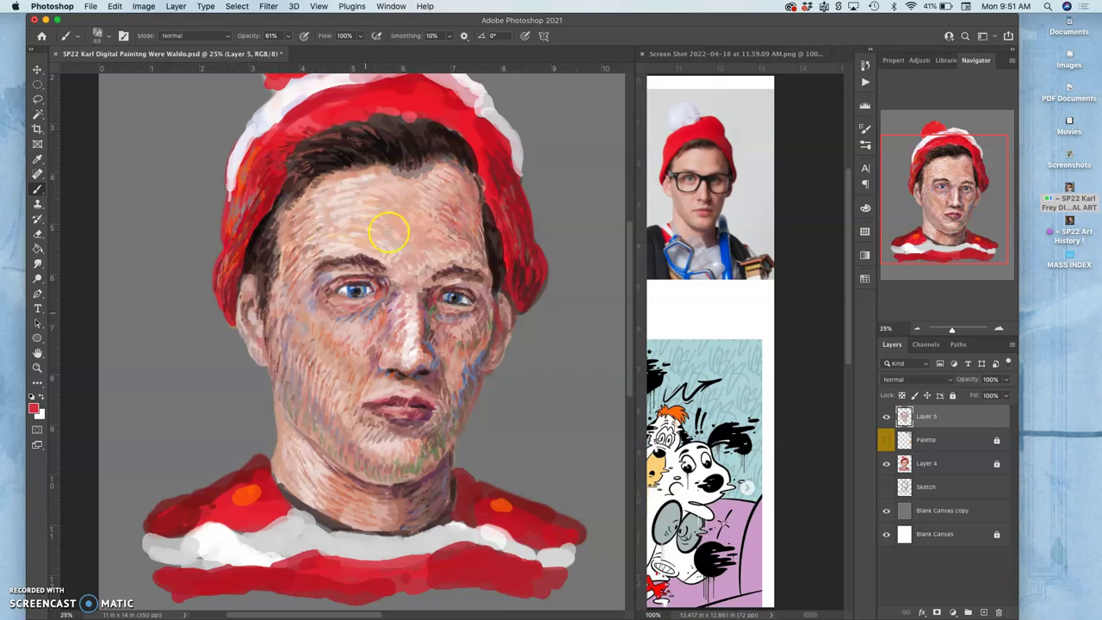
Add muted pink and red strokes where the white trim meets the hat's lower left side.
mouse_move(233, 289)
left_mouse_down()
mouse_move(303, 147)
mouse_move(278, 135)
mouse_move(323, 169)
left_mouse_up()
left_click_drag(335, 286, 319, 305)
mouse_move(258, 148)
left_mouse_down()
mouse_move(236, 167)
mouse_move(237, 148)
left_mouse_up()
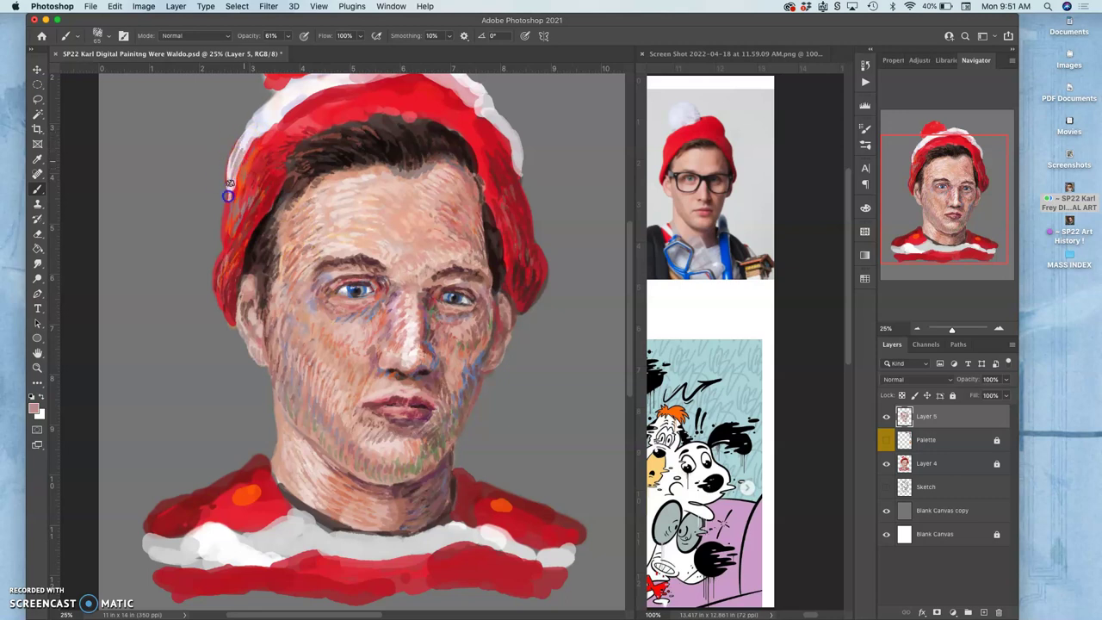
mouse_move(252, 178)
left_mouse_down()
mouse_move(271, 140)
mouse_move(224, 206)
left_mouse_up()
left_click_drag(242, 157, 244, 150)
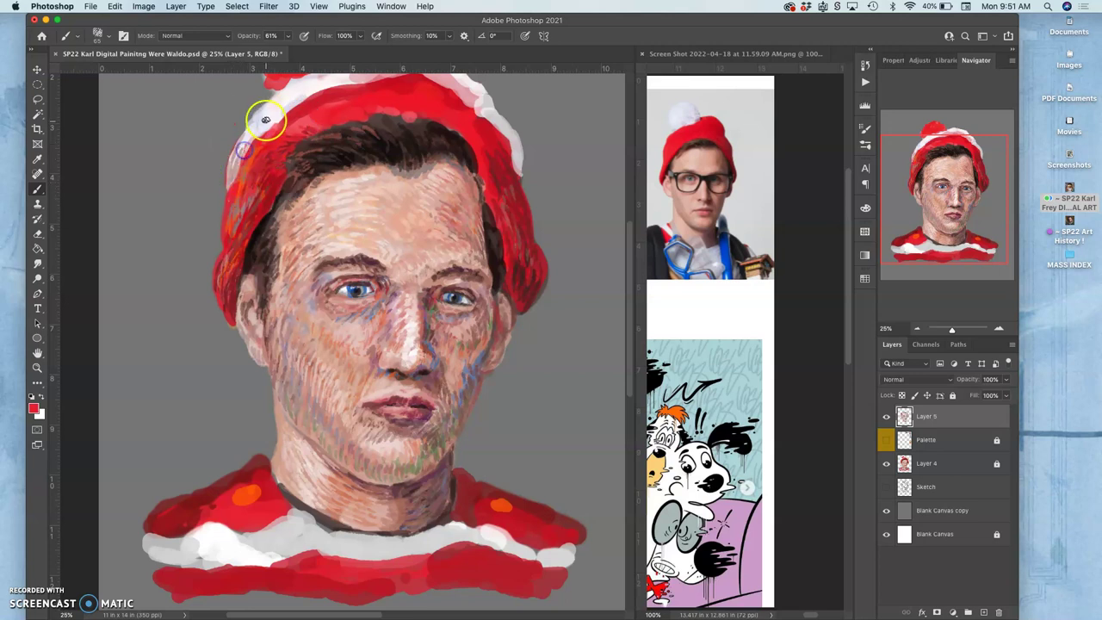
Sample the dark hair color and hatch shadow strokes into the left part of the hat's white trim.
left_click(374, 153, "alt")
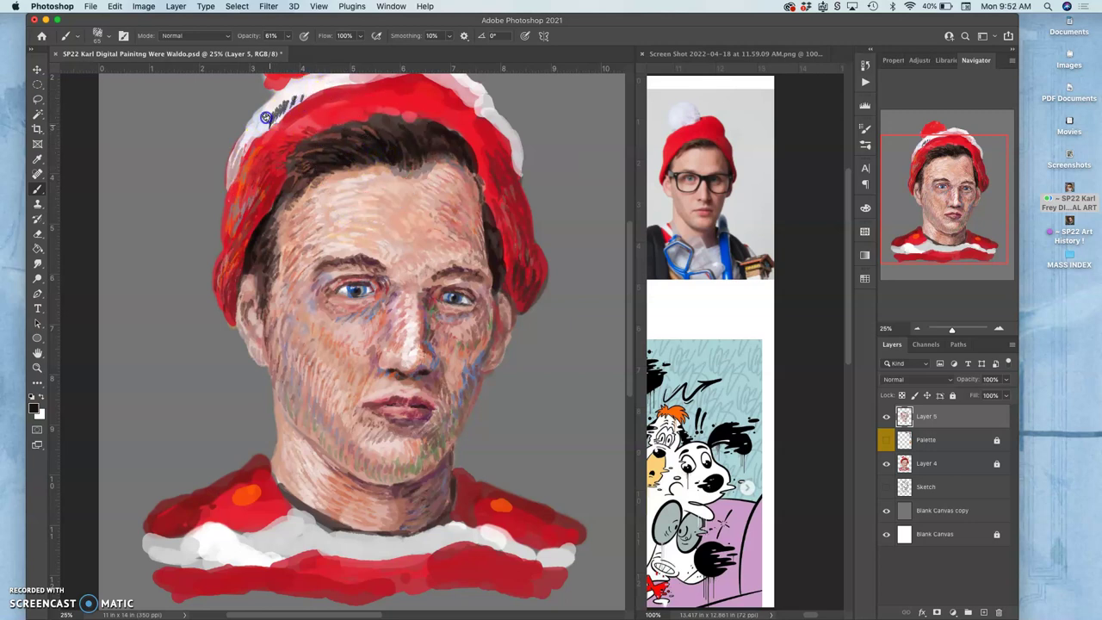
left_click(240, 160, "alt")
left_click_drag(275, 122, 280, 105)
left_click(288, 115)
Soften the dark hatching on the white trim with strokes of a sampled pinkish skin tone.
mouse_move(358, 267)
left_mouse_down()
mouse_move(364, 284)
mouse_move(342, 293)
left_mouse_up()
left_click(343, 295, "alt")
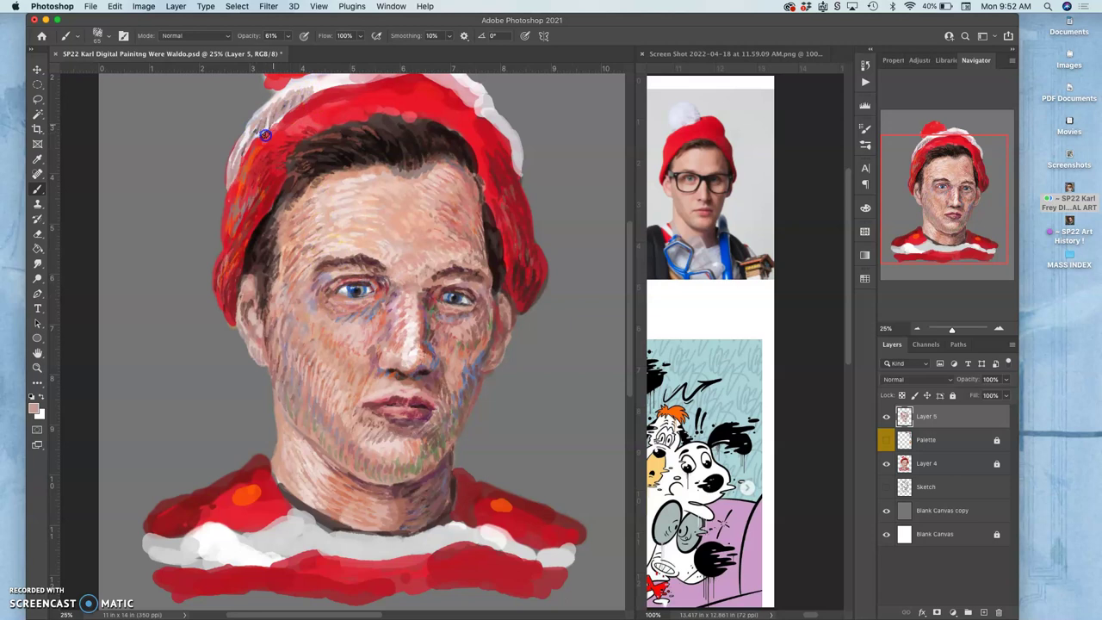
left_click_drag(258, 134, 242, 152)
left_click_drag(373, 237, 359, 277)
key("super+minus")
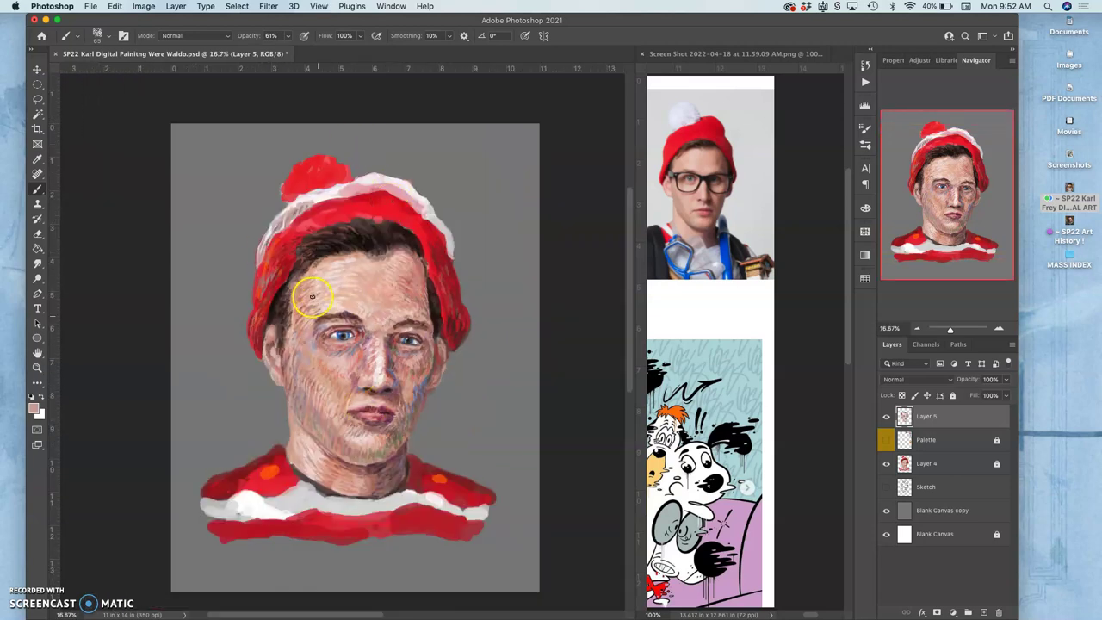
Paint directional strokes in sampled reds over the front and right side of the hat.
left_click(267, 281, "alt")
mouse_move(337, 222)
left_mouse_down()
mouse_move(402, 234)
mouse_move(433, 302)
left_mouse_up()
left_click_drag(384, 195, 375, 217)
left_click_drag(451, 315, 451, 324)
left_click(260, 336, "alt")
mouse_move(306, 243)
left_mouse_down()
mouse_move(345, 202)
mouse_move(326, 233)
mouse_move(384, 216)
left_mouse_up()
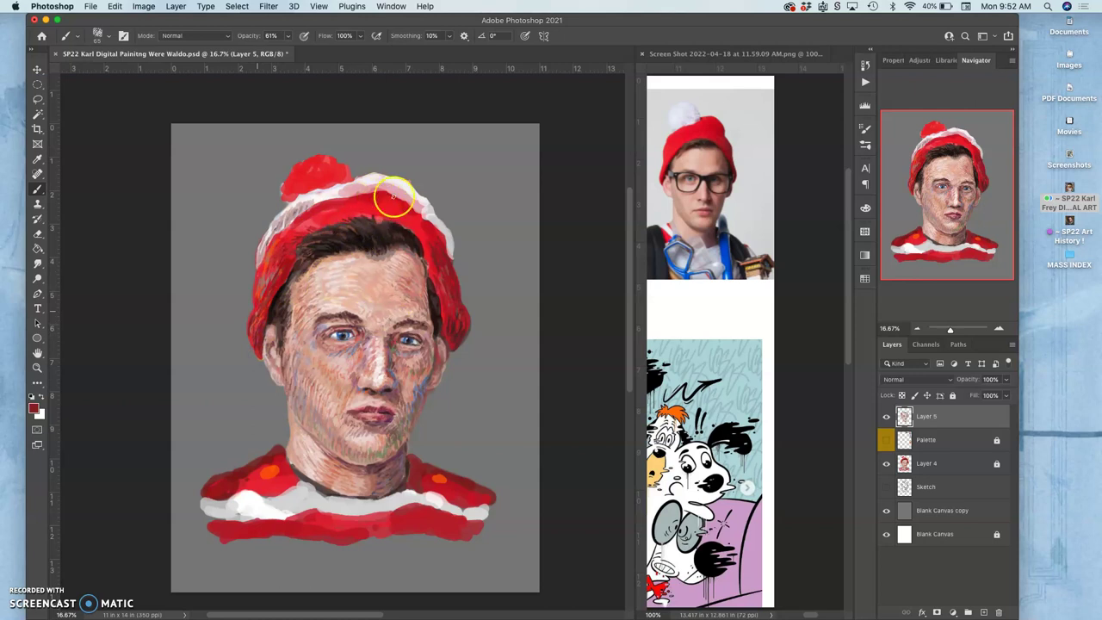
mouse_move(360, 258)
left_mouse_down()
mouse_move(394, 197)
mouse_move(378, 215)
mouse_move(384, 199)
mouse_move(401, 180)
mouse_move(393, 201)
mouse_move(406, 192)
mouse_move(367, 181)
left_mouse_up()
Quit Microsoft Word and Adobe Illustrator while keeping the painting open.
mouse_move(3, 263)
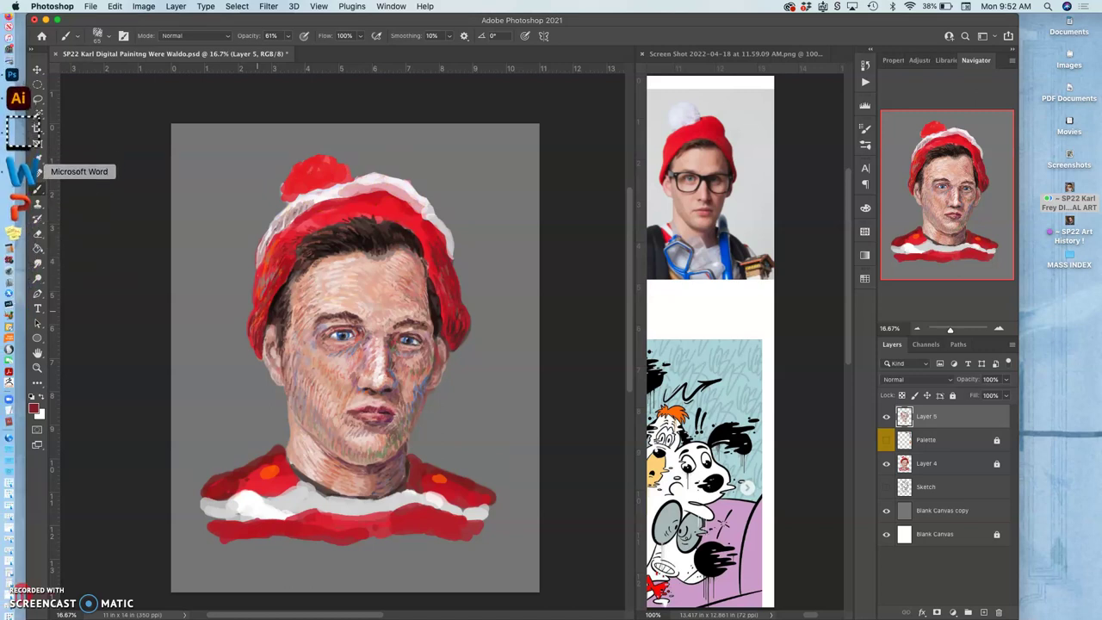
right_click(20, 172)
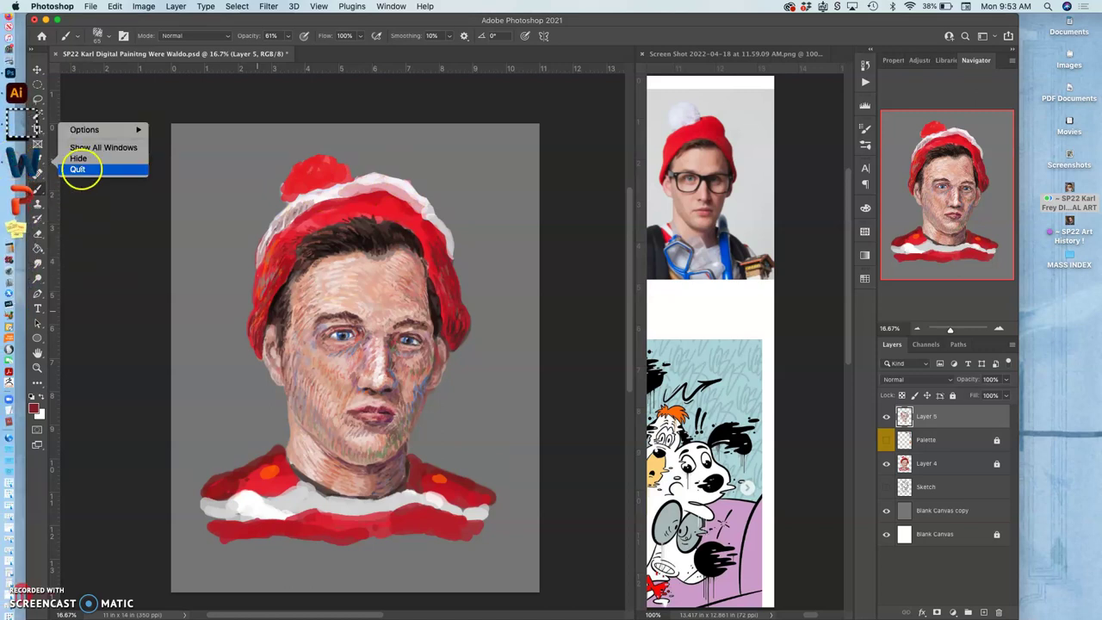
left_click(80, 169)
right_click(19, 137)
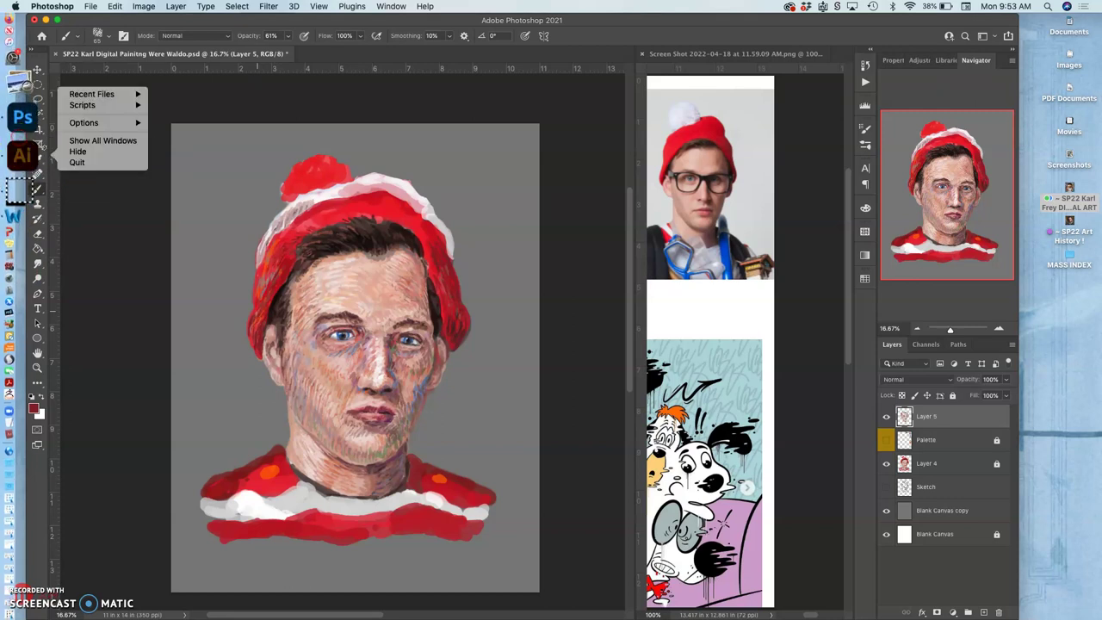
left_click(77, 161)
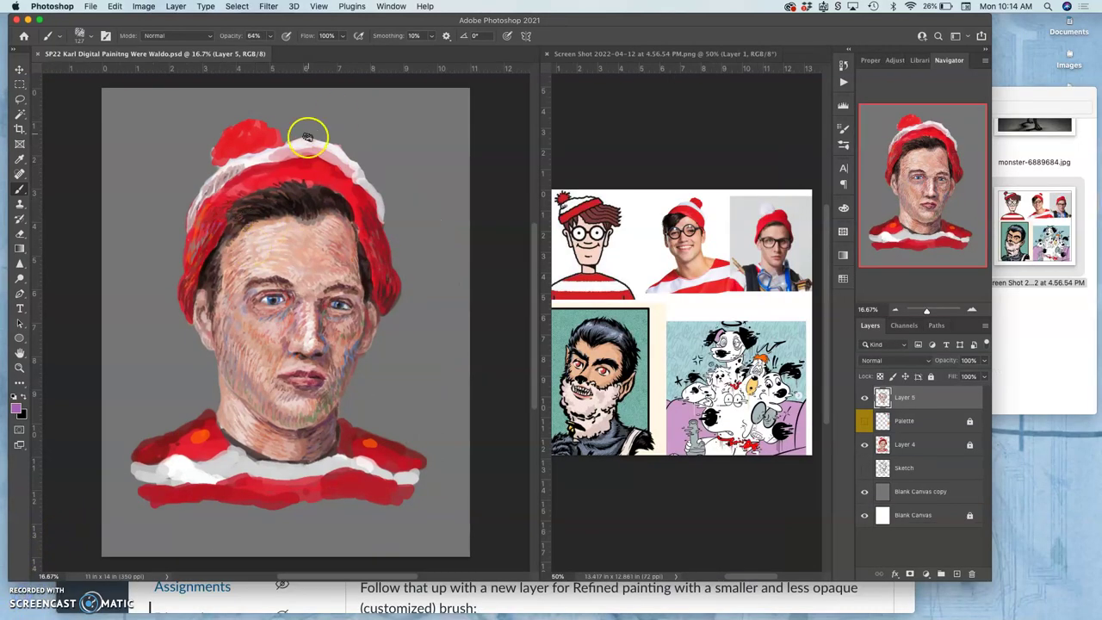
Touch up the hat's trim with its sampled white and show the document's edit history.
left_click(235, 170, "alt")
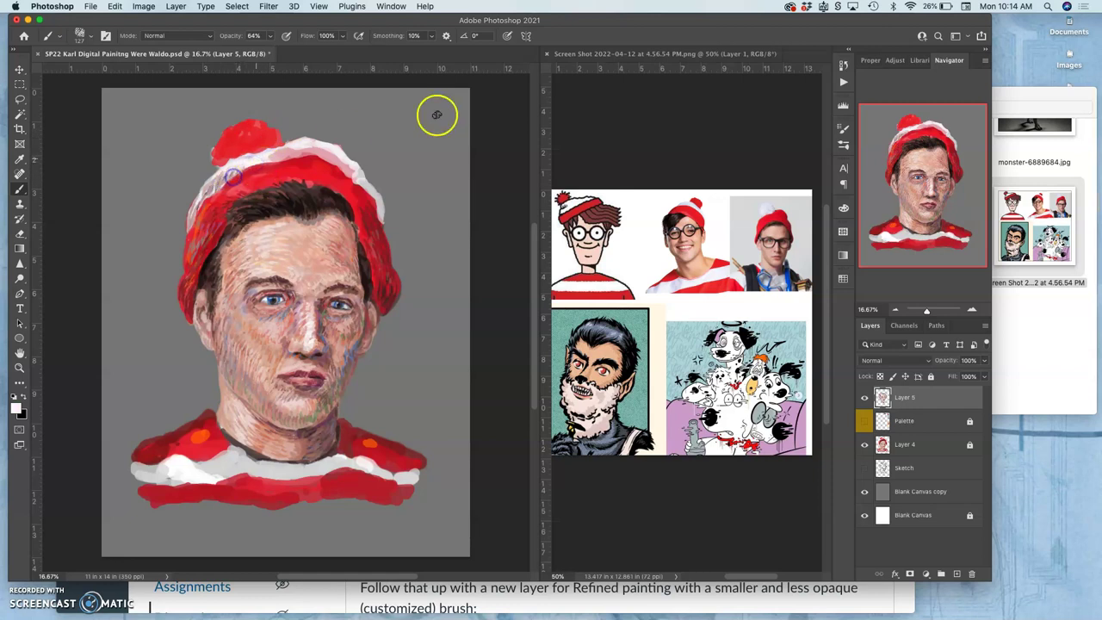
left_click(844, 66)
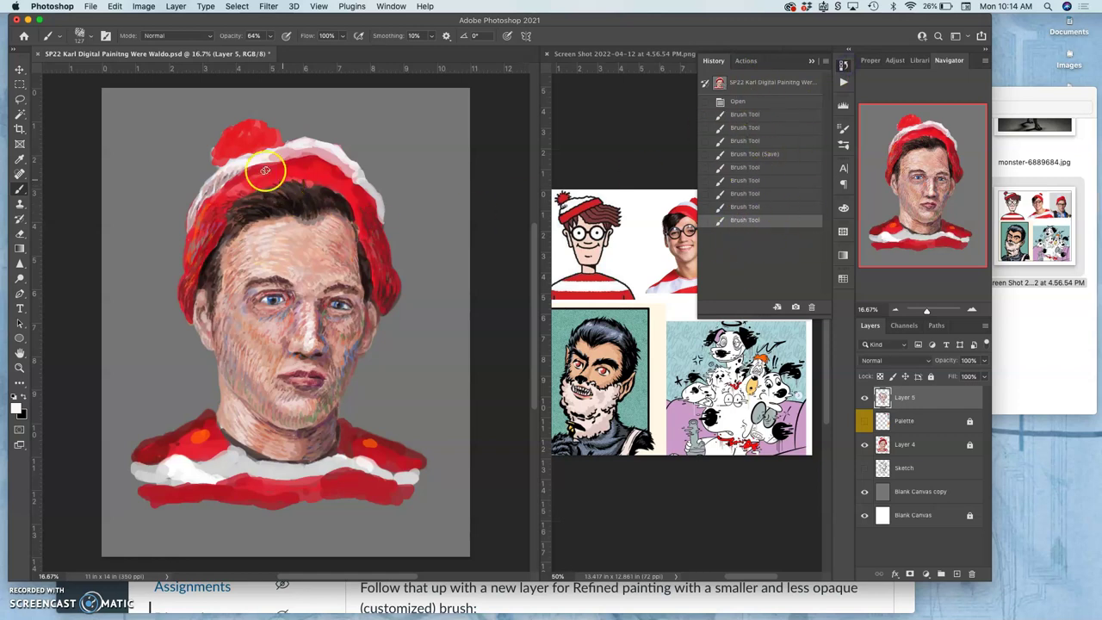
Paint many short strokes in a sampled red along the hat's upper left, just below the white trim.
left_click(235, 186, "alt")
left_click_drag(241, 184, 227, 194)
left_click_drag(226, 193, 225, 196)
left_click_drag(224, 194, 221, 200)
left_click_drag(225, 193, 225, 194)
left_click_drag(229, 187, 227, 192)
left_click_drag(232, 186, 232, 190)
left_click_drag(239, 185, 245, 189)
left_click_drag(252, 181, 249, 186)
left_click_drag(257, 178, 253, 184)
Extend the hatching across the hat's front to its upper right with sampled reds and save the document.
left_click(259, 171, "alt")
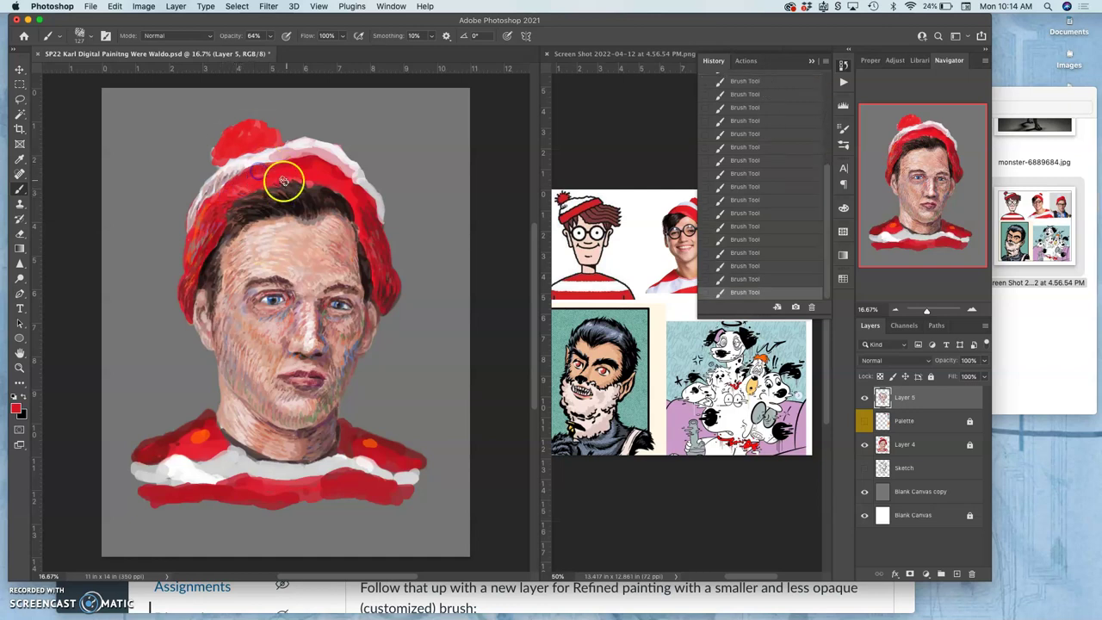
left_click(361, 196, "alt")
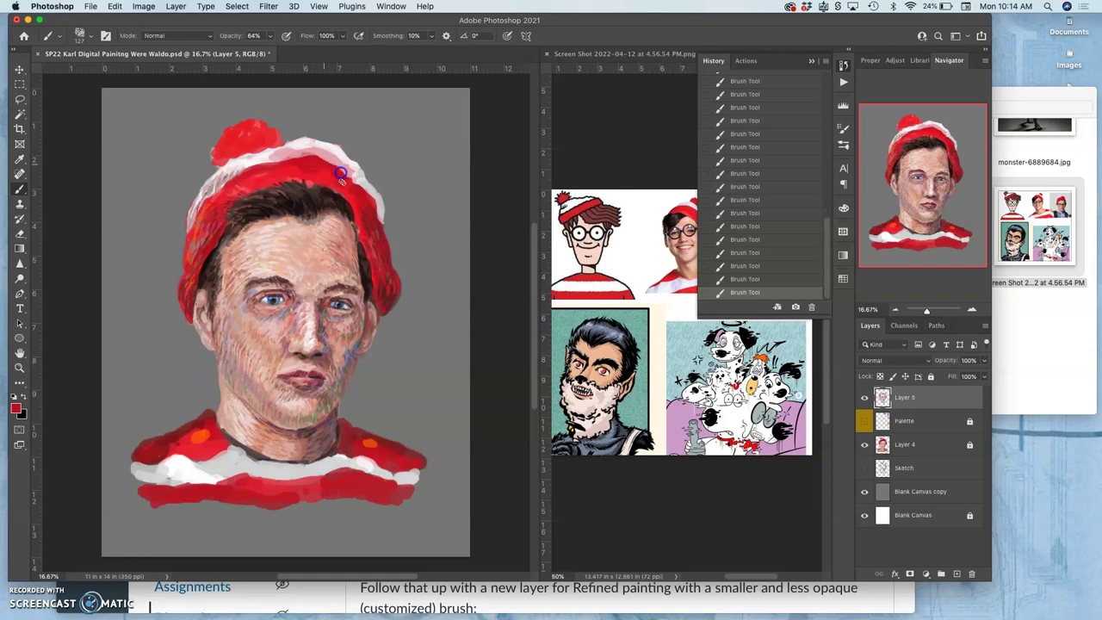
key("super+s")
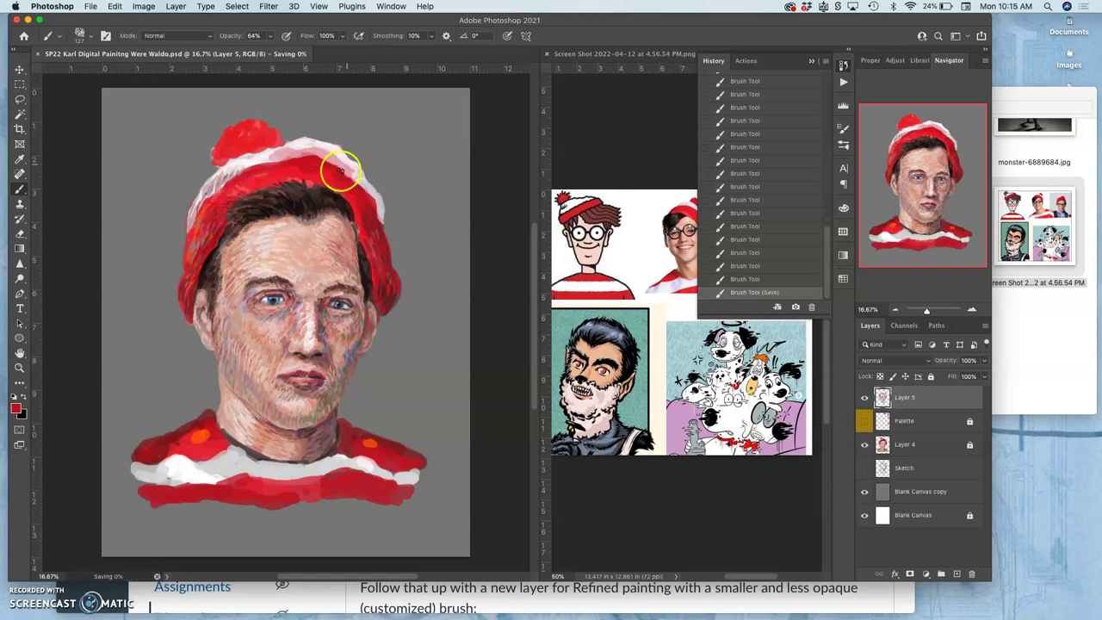
Add short dark red strokes down the lower left edge of the hat.
left_click_drag(205, 253, 190, 281)
left_click_drag(199, 264, 191, 282)
left_click_drag(192, 280, 184, 298)
left_click_drag(190, 285, 183, 295)
Examine the brushwork on the hat, hair and face up close and collapse the edit history.
key("super+equal")
key("super+equal")
key("super+equal")
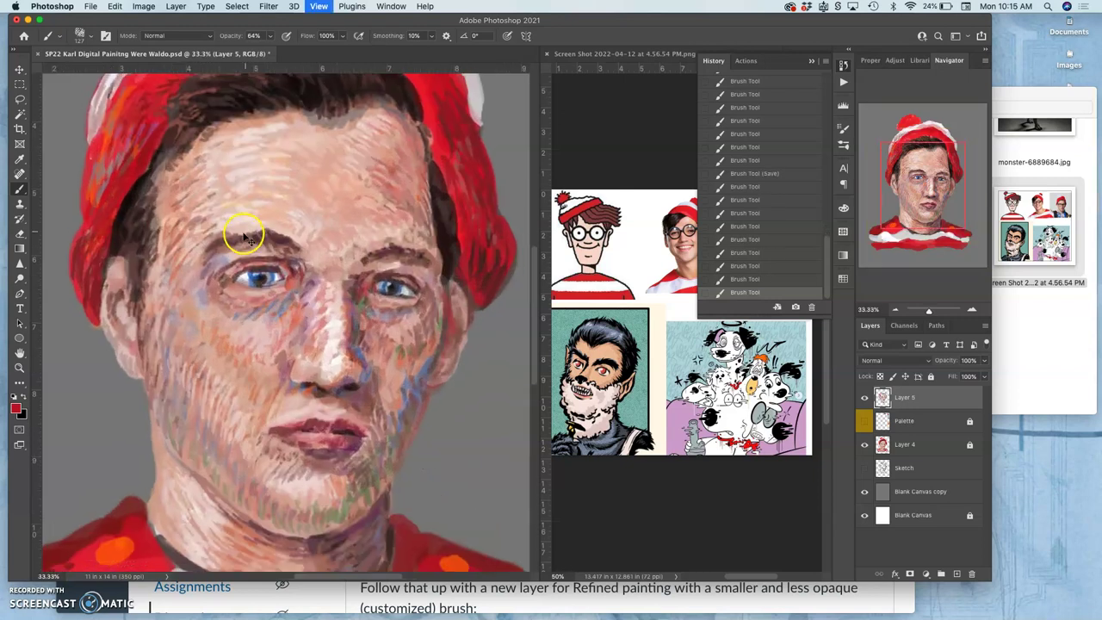
scroll(225, 252, "up", 5)
scroll(225, 251, "left", 4)
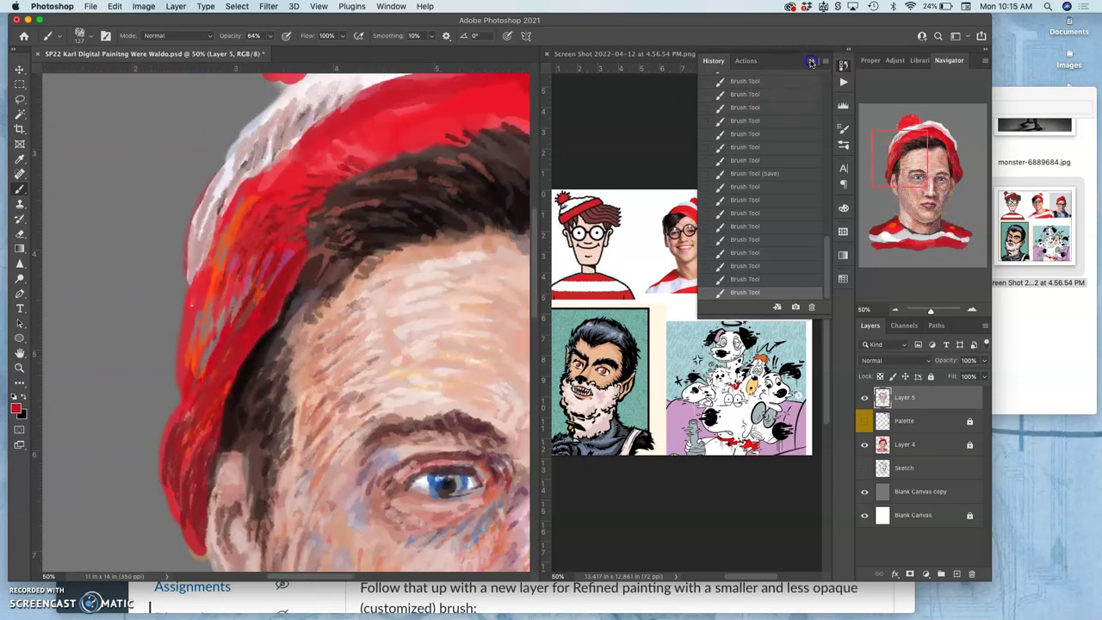
left_click(811, 60)
left_click_drag(401, 258, 302, 358)
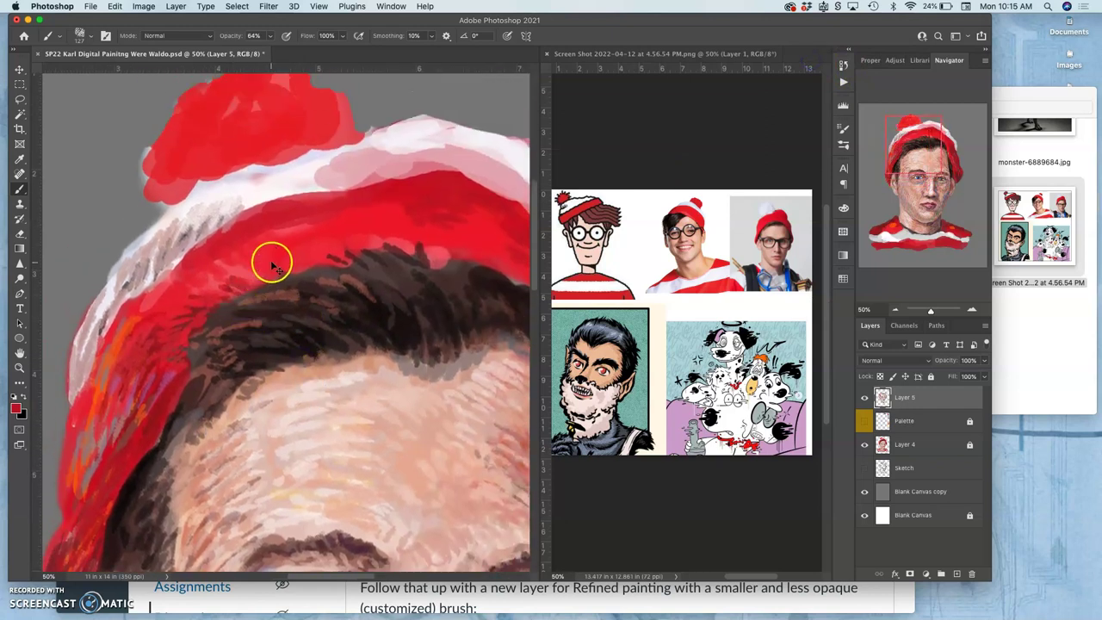
key("super+minus")
key("super+minus")
key("super+minus")
Paint short strokes over the hat's pompom in reds and muted tones sampled from the portrait.
left_click_drag(330, 301, 331, 175)
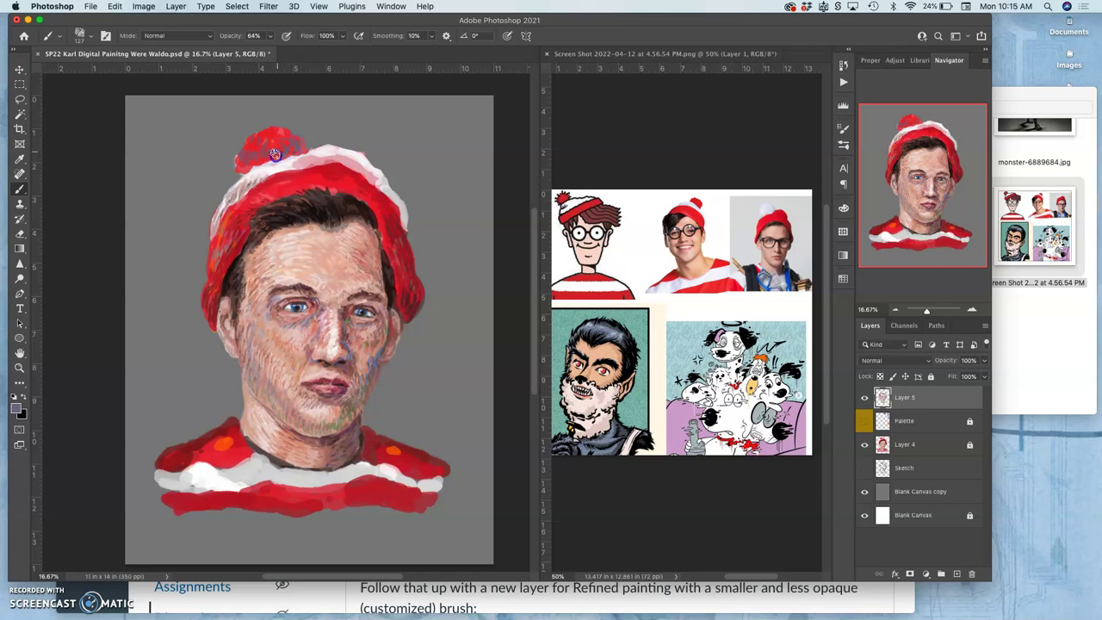
left_click(293, 199, "alt")
left_click(319, 243, "alt")
left_click(278, 144, "alt")
left_click(364, 227, "alt")
left_click(315, 177, "alt")
left_click(273, 150, "alt")
left_click(238, 233, "alt")
left_click(248, 167, "alt")
left_click(300, 209, "alt")
left_click(249, 168, "alt")
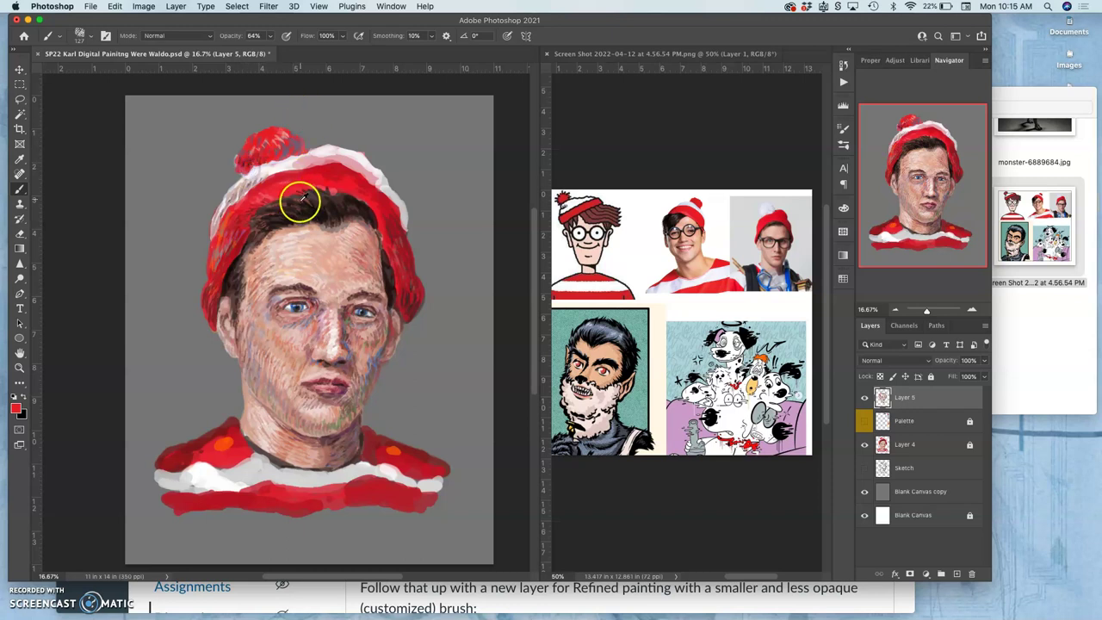
Build up the pompom with short bright and dark red strokes, working down to its base at the white trim.
mouse_move(295, 197)
left_mouse_down()
mouse_move(270, 172)
mouse_move(278, 136)
left_mouse_up()
mouse_move(240, 152)
left_mouse_down()
mouse_move(282, 222)
mouse_move(257, 153)
mouse_move(305, 215)
mouse_move(357, 202)
mouse_move(419, 274)
left_mouse_up()
left_click(405, 261, "alt")
left_click_drag(288, 136, 286, 143)
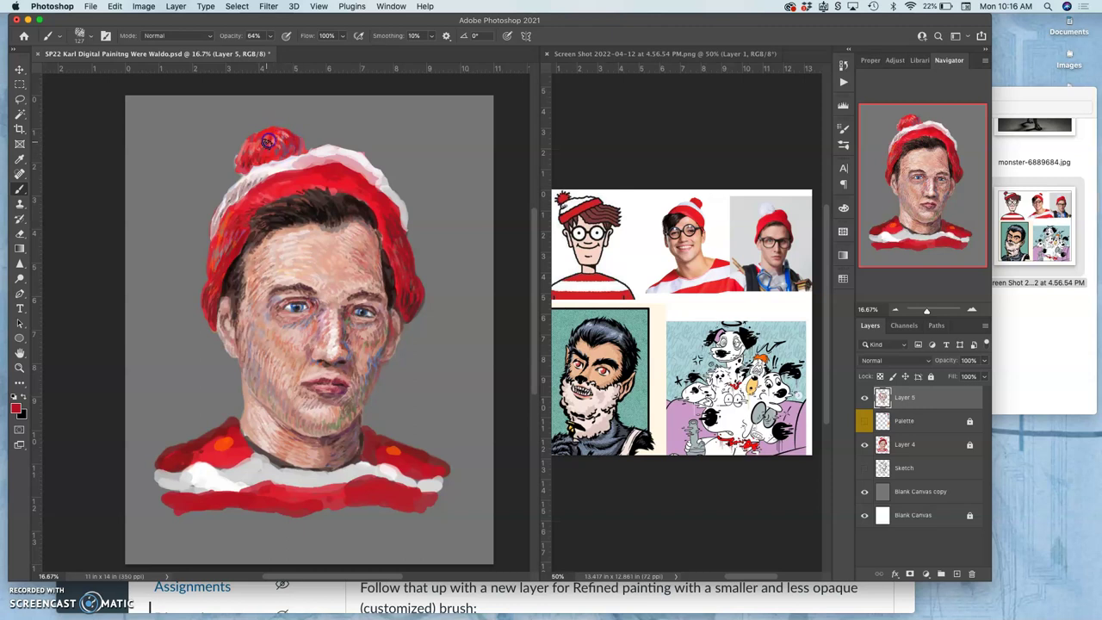
left_click_drag(298, 147, 303, 150)
left_click_drag(255, 177, 266, 176)
mouse_move(248, 172)
left_mouse_down()
mouse_move(219, 210)
mouse_move(230, 256)
mouse_move(288, 208)
mouse_move(244, 184)
mouse_move(258, 161)
left_mouse_up()
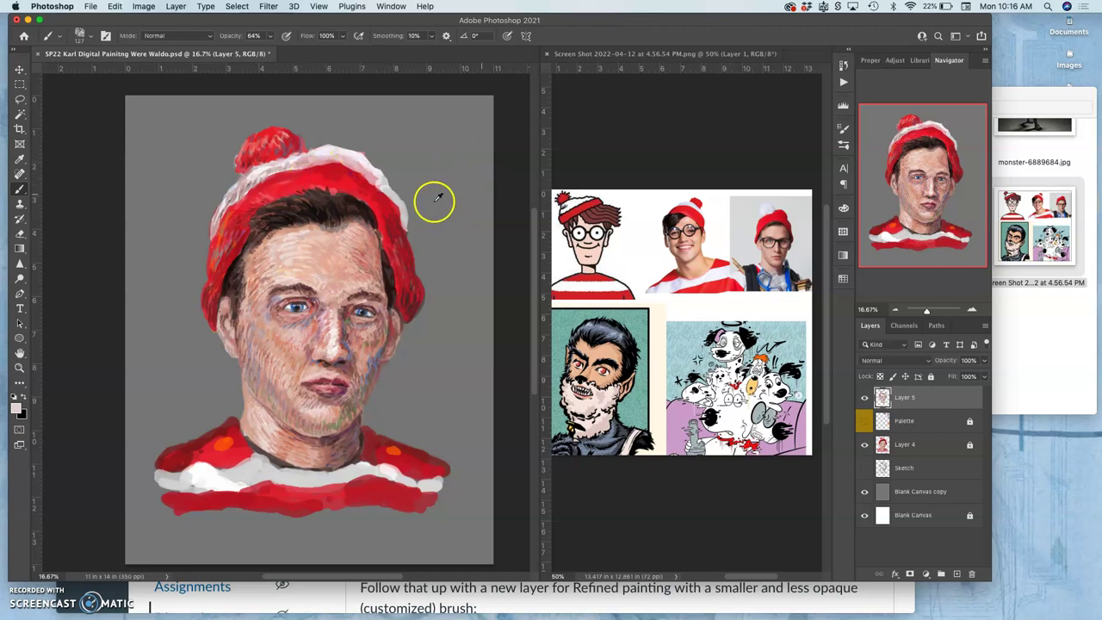
Hatch the hat's white trim with short strokes in sampled pale and dusty pink tones, from the crown to its right end.
left_click(280, 206, "alt")
mouse_move(380, 161)
left_mouse_down()
mouse_move(387, 189)
mouse_move(345, 158)
mouse_move(316, 159)
mouse_move(361, 169)
left_mouse_up()
left_click(319, 167, "alt")
mouse_move(379, 183)
left_mouse_down()
mouse_move(358, 161)
mouse_move(255, 181)
left_mouse_up()
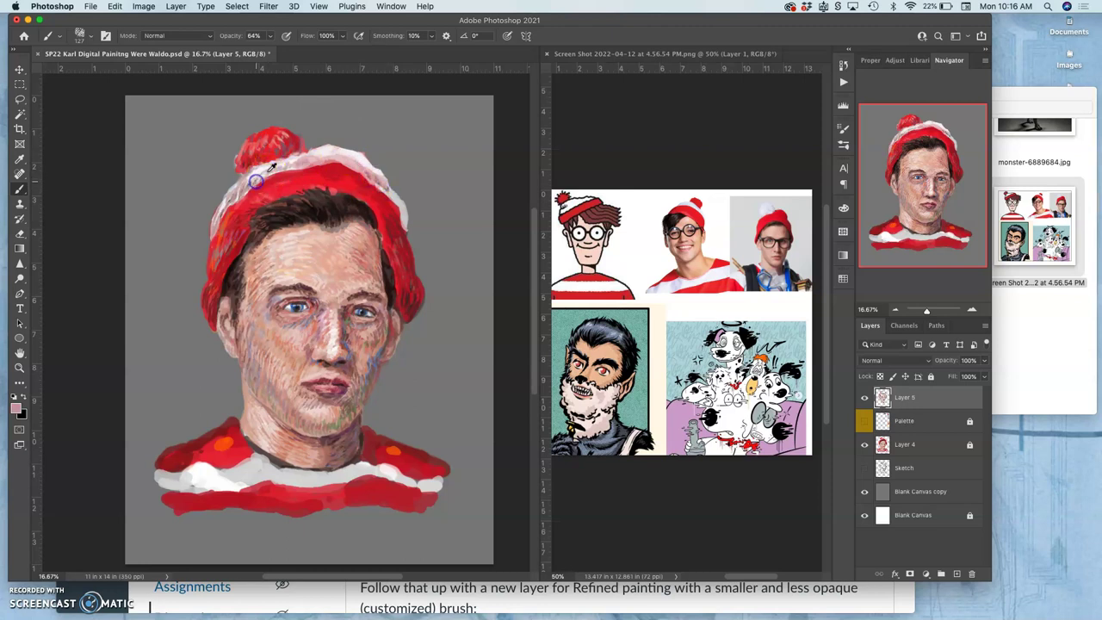
left_click_drag(359, 158, 349, 155)
left_click(332, 151)
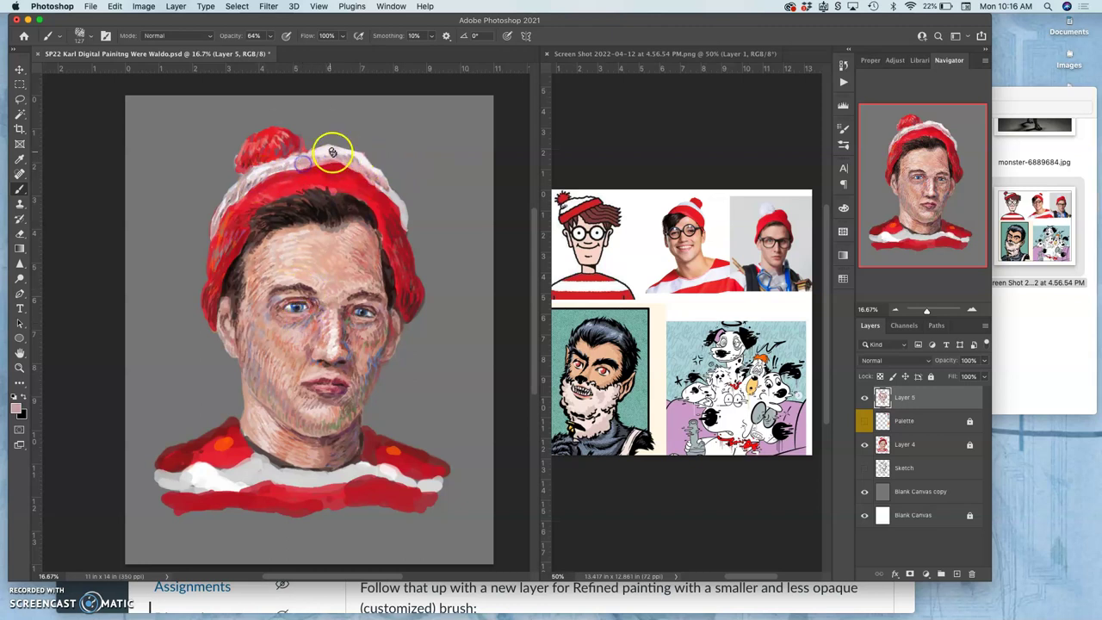
left_click_drag(332, 152, 330, 156)
left_click_drag(404, 213, 408, 224)
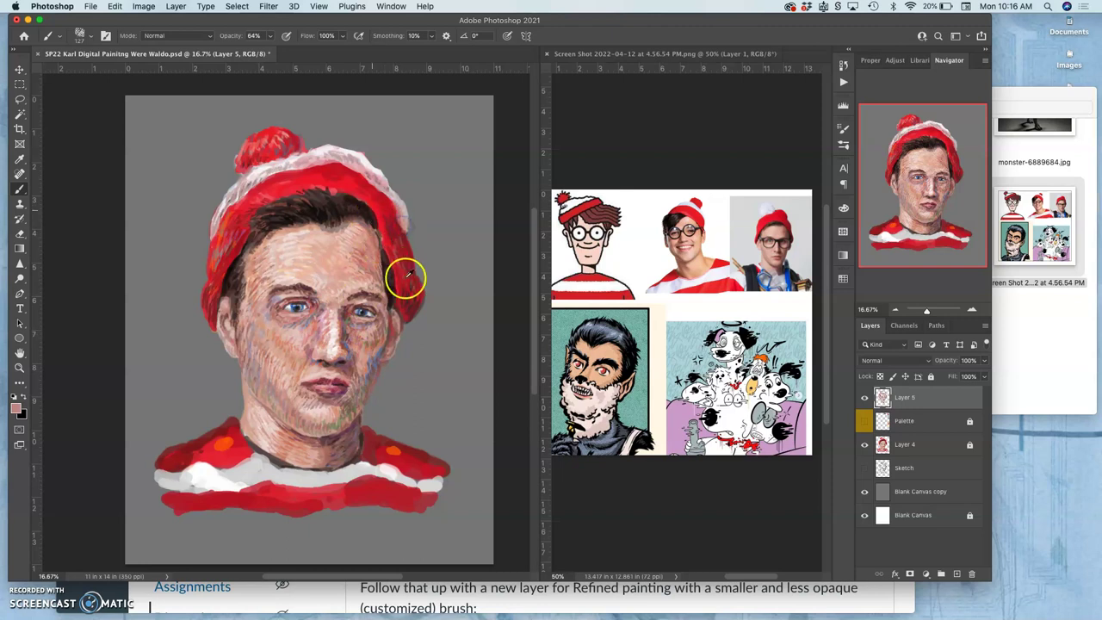
Layer short strokes of sampled bright and dark red across the hat's front and down its left side.
left_click(337, 191)
left_click(375, 200, "alt")
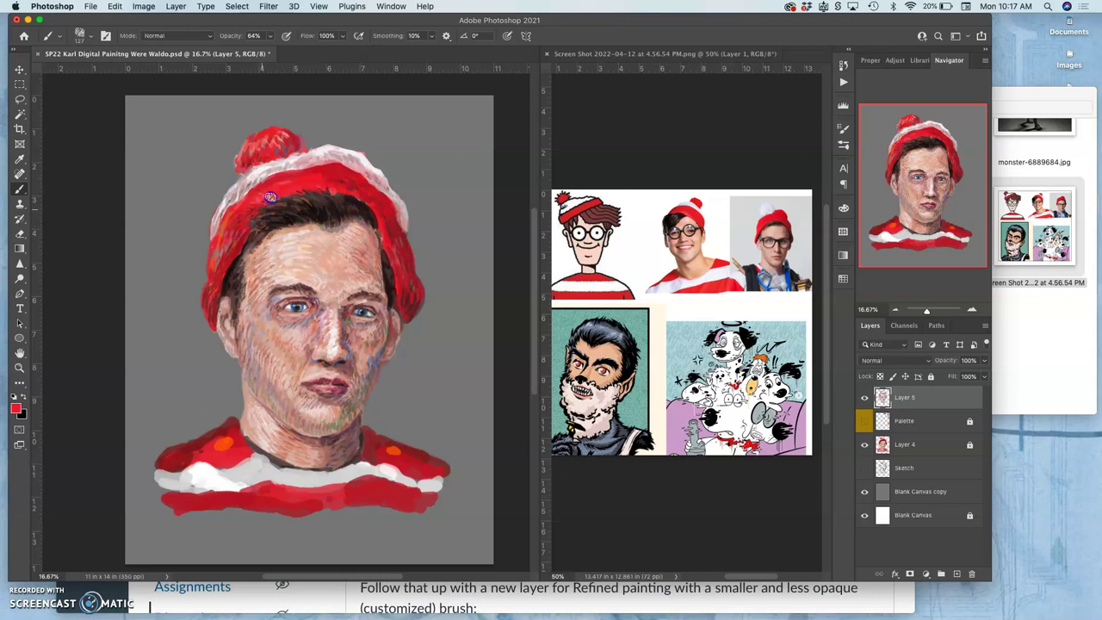
mouse_move(290, 196)
left_mouse_down()
mouse_move(325, 183)
mouse_move(314, 196)
mouse_move(301, 186)
mouse_move(233, 256)
mouse_move(257, 217)
left_mouse_up()
left_click(208, 294, "alt")
left_click(236, 217)
left_click(219, 266)
left_click_drag(220, 253, 216, 270)
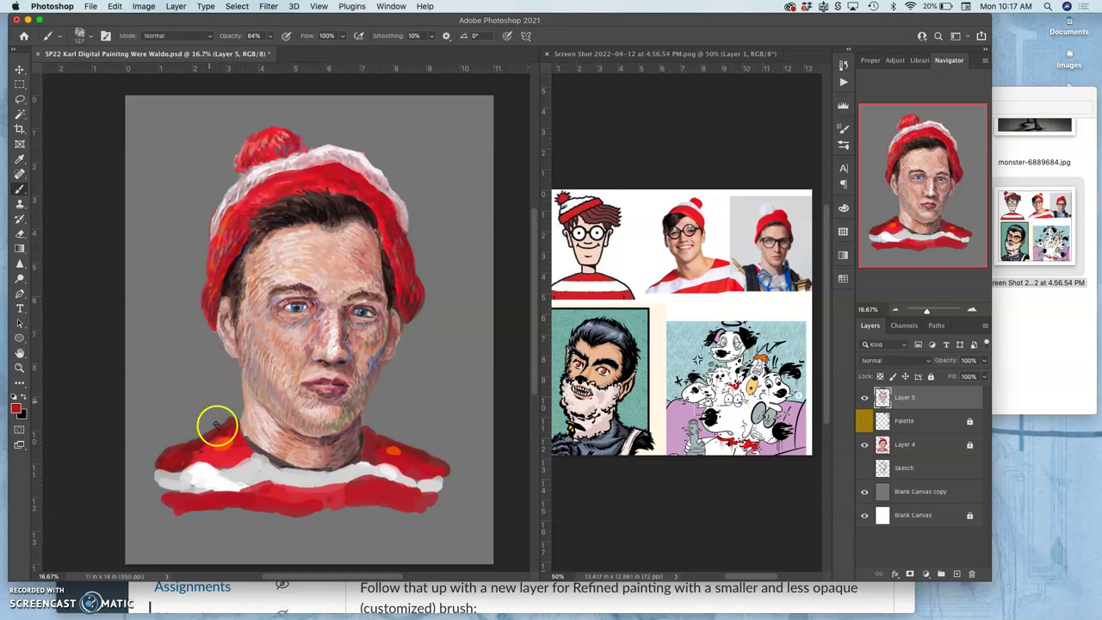
Add short directional strokes in sampled tones to the left part of the sweater's white stripe.
mouse_move(166, 475)
left_mouse_down()
mouse_move(239, 474)
mouse_move(193, 473)
mouse_move(198, 488)
mouse_move(235, 488)
left_mouse_up()
left_click(290, 441, "alt")
left_click_drag(214, 470, 216, 481)
mouse_move(198, 472)
left_mouse_down()
mouse_move(224, 476)
mouse_move(251, 479)
left_mouse_up()
Add highlight strokes along the hat's trim in sampled whites, from the crown to its left end.
left_click(250, 180, "alt")
left_click(322, 155, "alt")
left_click(322, 153, "alt")
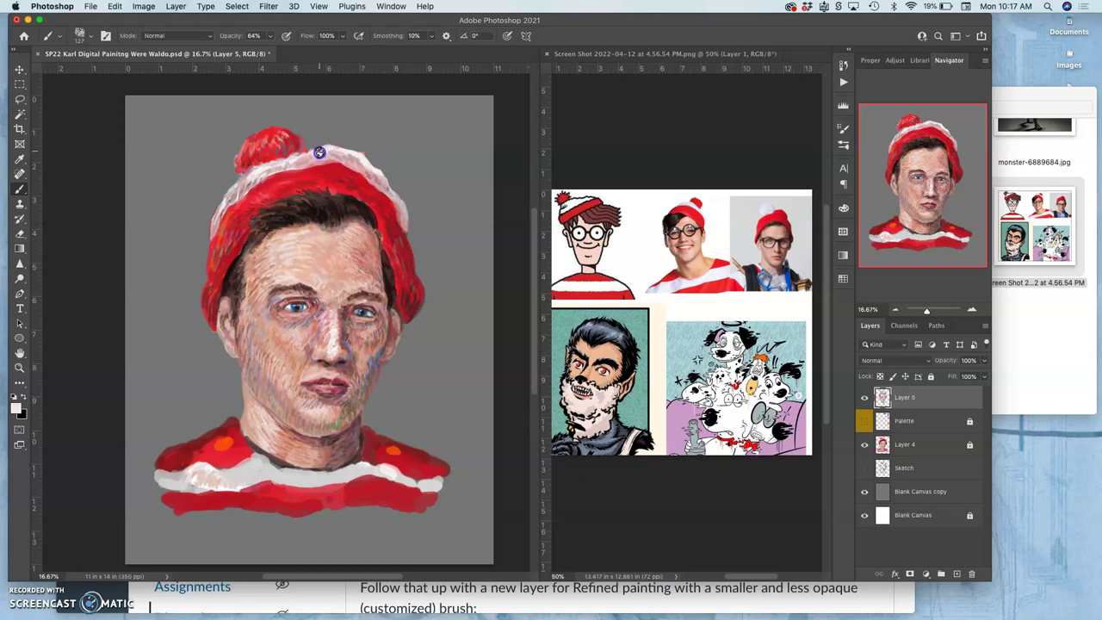
left_click_drag(333, 153, 343, 156)
left_click(354, 160, "alt")
left_click_drag(295, 160, 245, 191)
Extend the hatching on the left of the sweater's white stripe with a sampled greyish mauve.
left_click(217, 335, "alt")
mouse_move(254, 463)
left_mouse_down()
mouse_move(220, 478)
mouse_move(372, 358)
mouse_move(237, 481)
mouse_move(270, 472)
mouse_move(219, 488)
mouse_move(183, 482)
left_mouse_up()
left_click(368, 365, "alt")
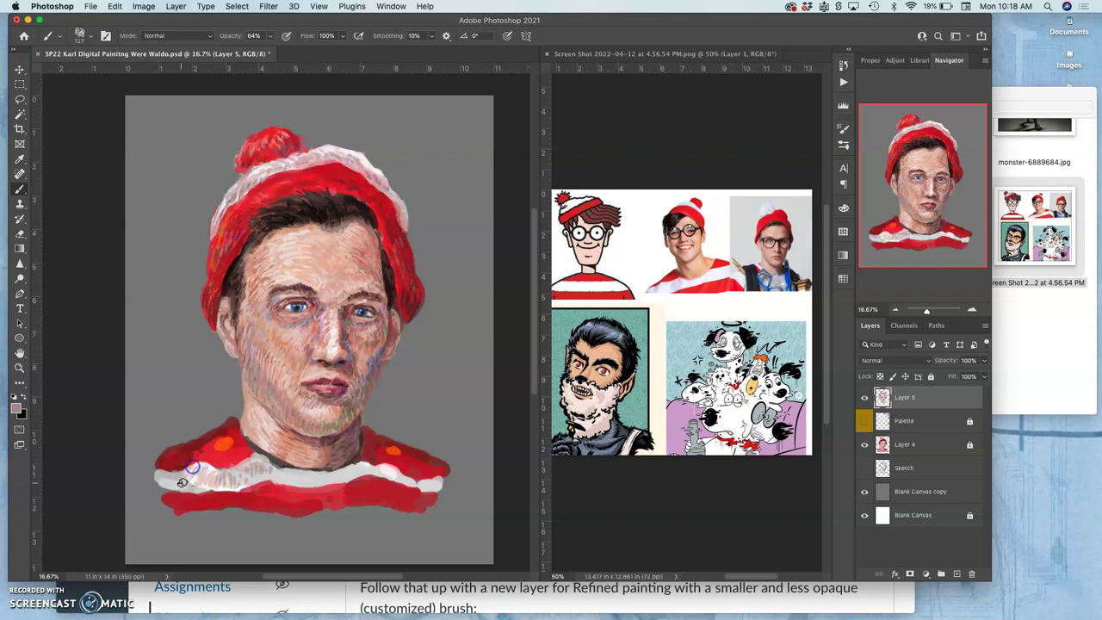
Break up the sweater's left shoulder with short strokes of sampled orange and red.
left_click(205, 442, "alt")
left_click_drag(235, 450, 232, 433)
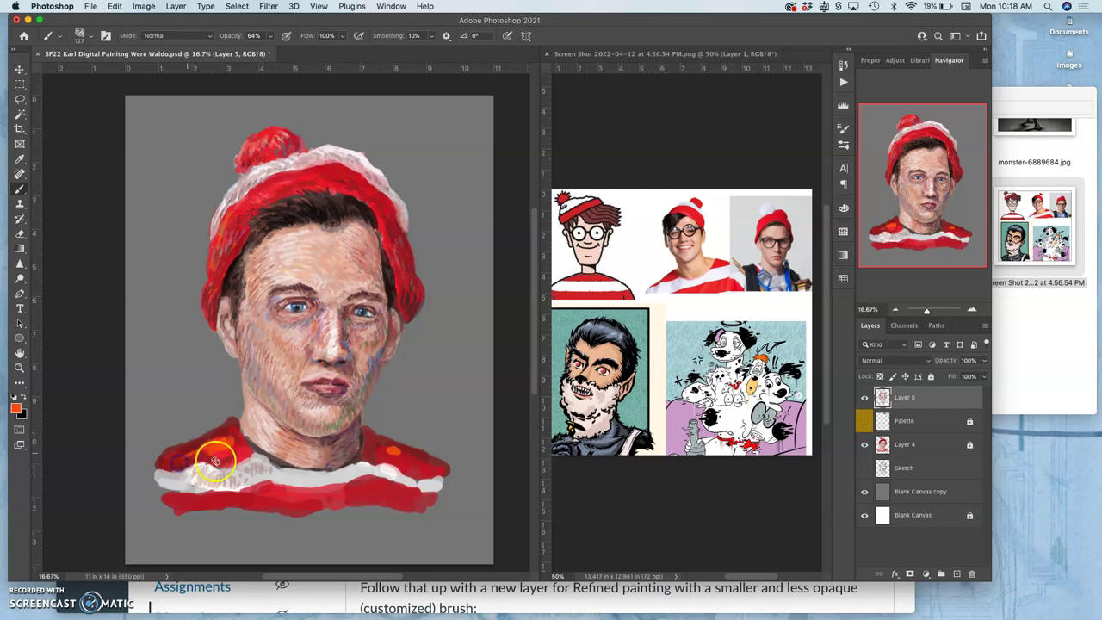
left_click(402, 461, "alt")
left_click(227, 431, "alt")
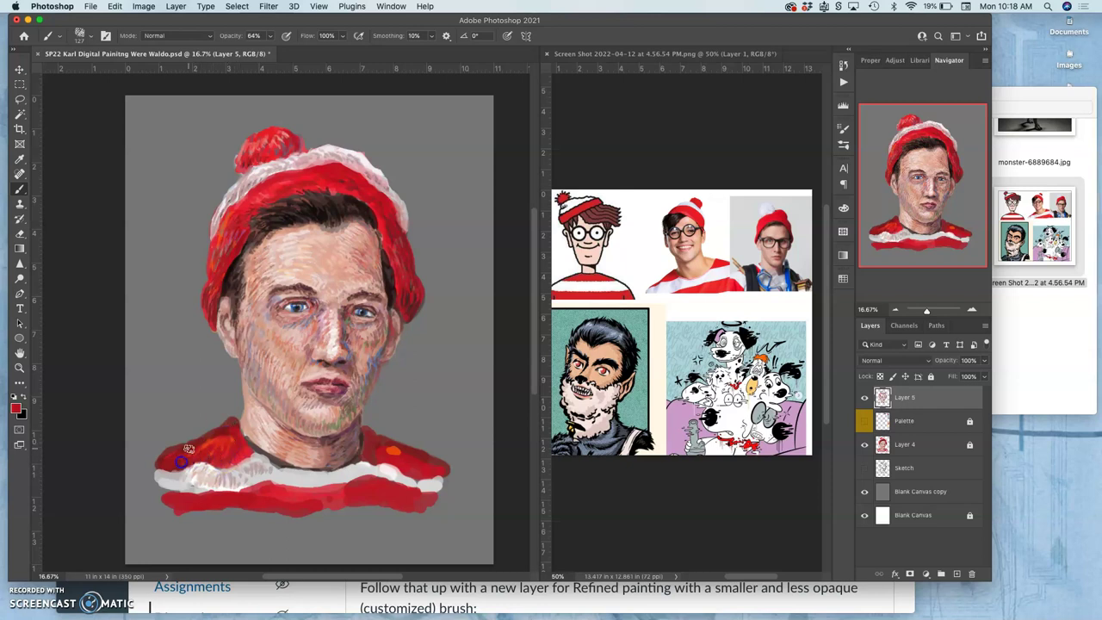
left_click_drag(169, 456, 215, 435)
Layer sampled red and dark strokes beside the neckline on both shoulders of the sweater.
left_click_drag(236, 417, 251, 451)
left_click(410, 452, "alt")
mouse_move(241, 416)
left_mouse_down()
mouse_move(222, 462)
mouse_move(298, 470)
mouse_move(243, 437)
left_mouse_up()
left_click(282, 460, "alt")
mouse_move(206, 439)
left_mouse_down()
mouse_move(169, 469)
mouse_move(172, 498)
mouse_move(237, 421)
mouse_move(250, 500)
mouse_move(303, 497)
mouse_move(296, 522)
mouse_move(346, 447)
mouse_move(331, 395)
mouse_move(379, 359)
left_mouse_up()
left_click(370, 367, "alt")
left_click_drag(371, 435, 371, 456)
Darken the left sideburn and the left edge of the neckline with short strokes in sampled dark tones.
left_click(233, 430, "alt")
left_click_drag(252, 268, 229, 281)
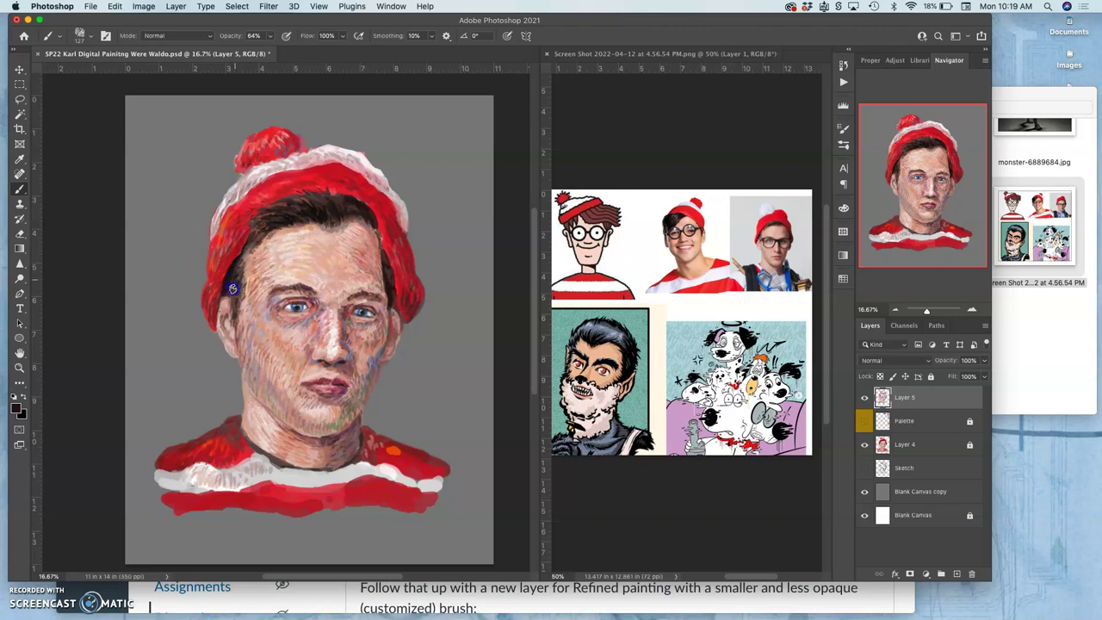
left_click(234, 334, "alt")
left_click_drag(240, 268, 228, 293)
left_click(235, 453, "alt")
left_click_drag(248, 452, 250, 457)
Paint short sampled orange strokes over the sweater's right shoulder.
left_click(214, 451, "alt")
mouse_move(379, 443)
left_mouse_down()
mouse_move(385, 455)
mouse_move(370, 441)
left_mouse_up()
left_click(371, 441, "alt")
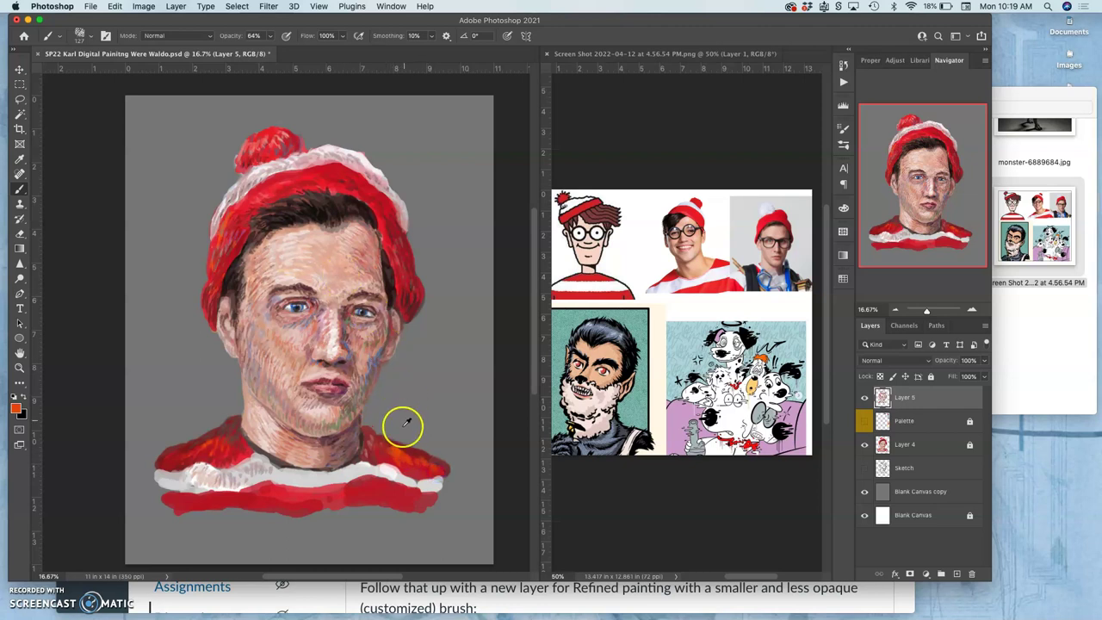
Add short sampled red strokes to the hat's right side and across its front below the trim.
left_click(380, 216, "alt")
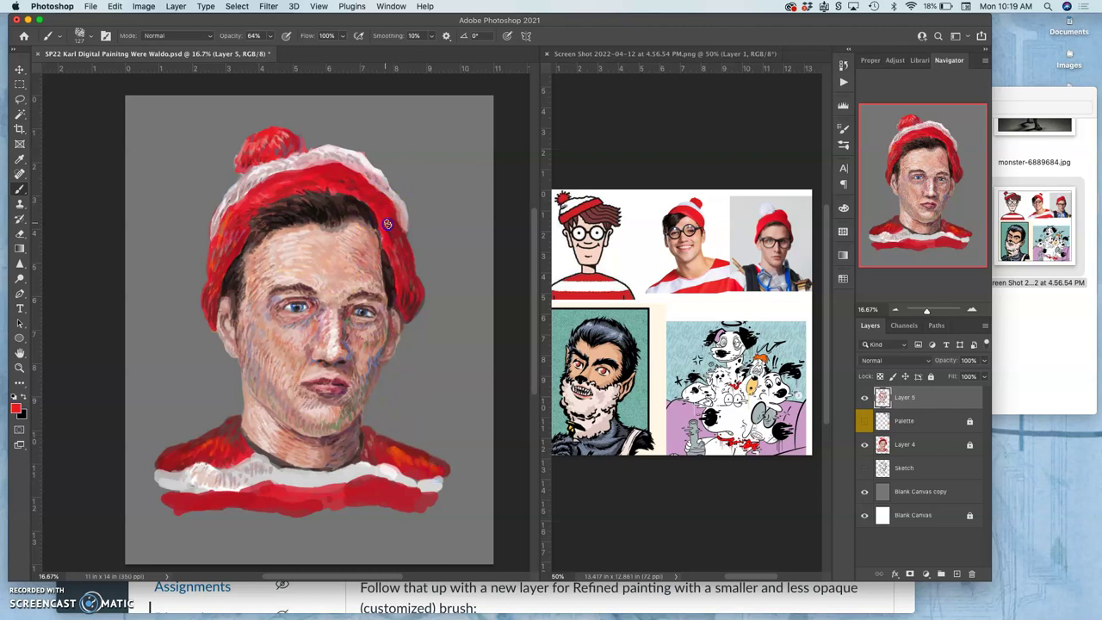
left_click(380, 216, "alt")
left_click(330, 179, "alt")
left_click_drag(332, 176, 291, 178)
Refine the right eye and brow with strokes in a sampled near-black and a reddish skin tone.
left_click(230, 282, "alt")
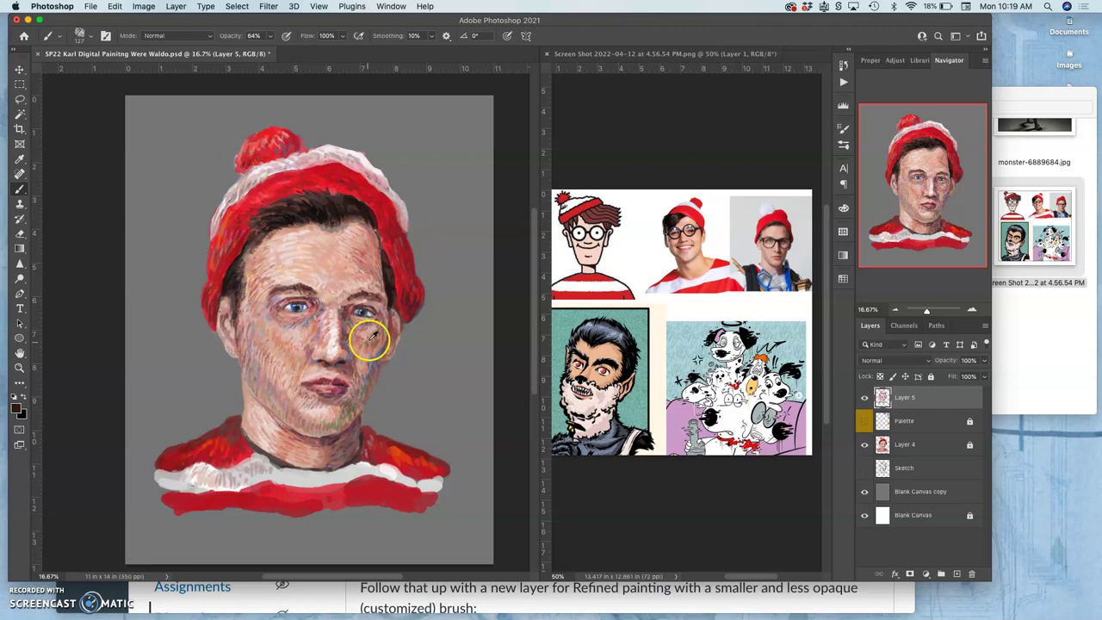
mouse_move(359, 308)
left_mouse_down()
mouse_move(253, 288)
mouse_move(371, 300)
left_mouse_up()
left_click(254, 288, "alt")
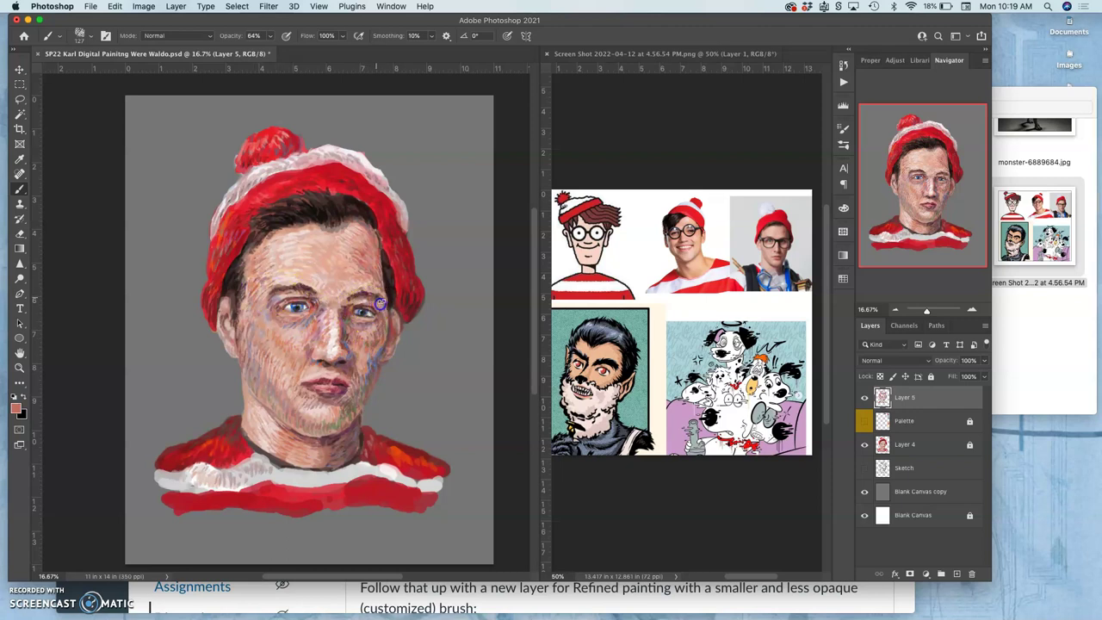
left_click(366, 463)
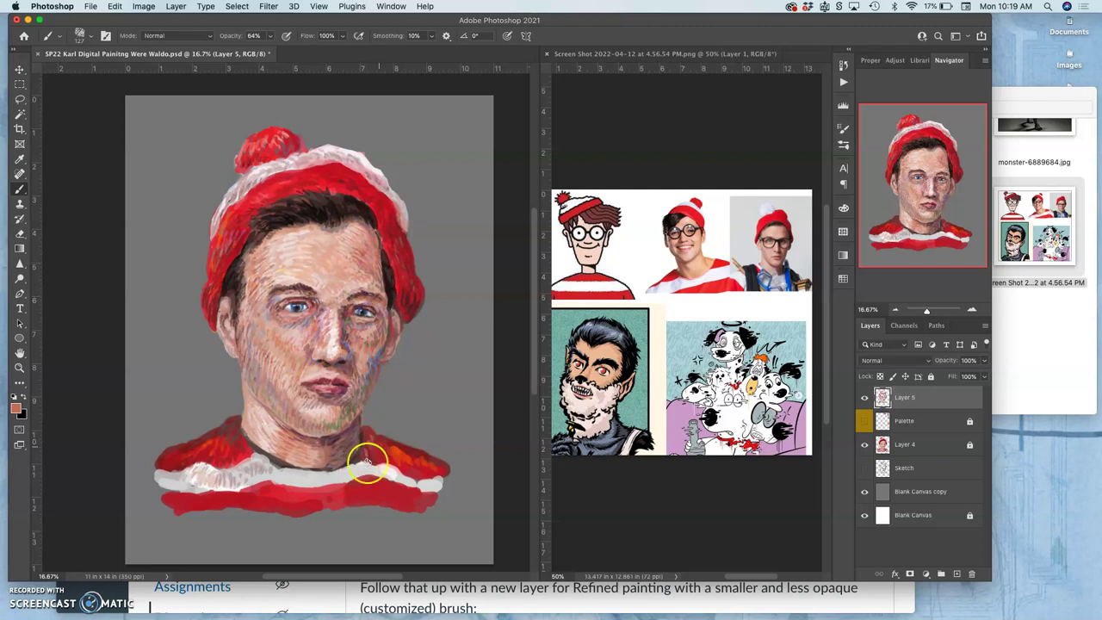
Shade the sweater's right shoulder with short strokes in sampled dark red and near-black.
left_click(208, 452, "alt")
left_click(393, 282, "alt")
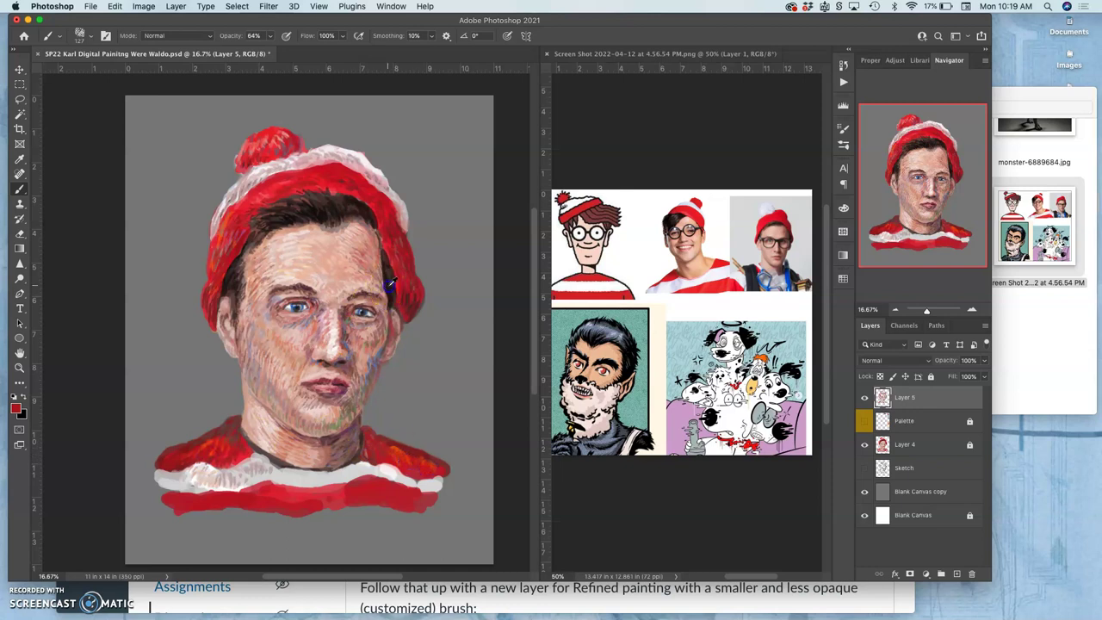
left_click(377, 451)
left_click(380, 456)
left_click_drag(407, 451, 415, 459)
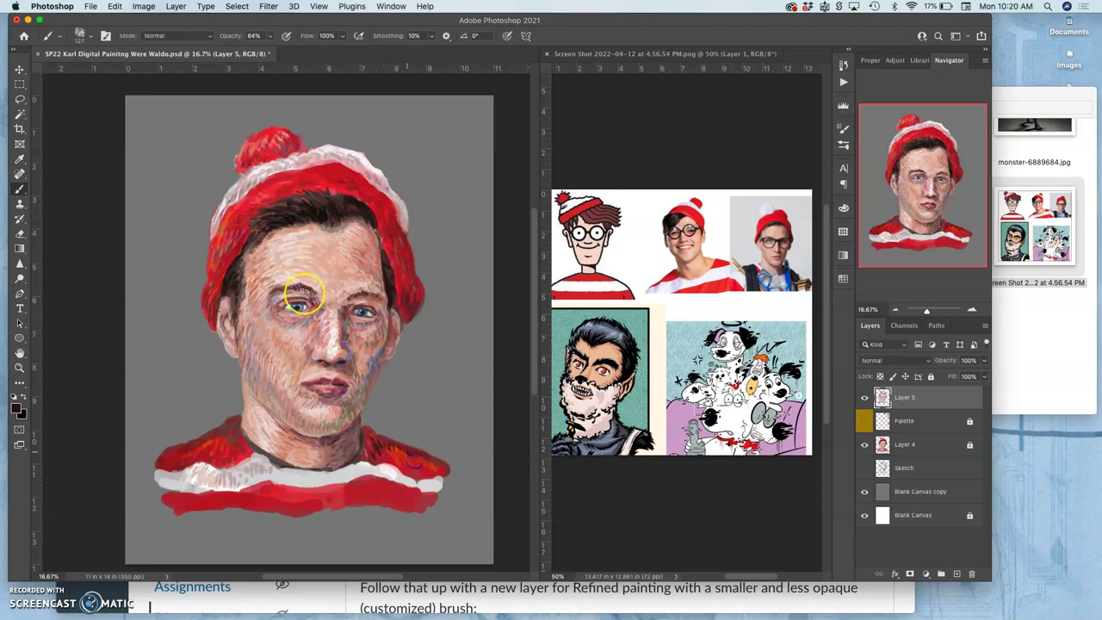
Shade the sweater's left shoulder with short dark strokes sampled from the hair.
left_click(315, 200, "alt")
left_click(227, 443)
left_click(280, 219, "alt")
left_click_drag(216, 439, 222, 430)
Hatch the left end of the sweater's white stripe with sampled pale grey, white and reddish brown strokes.
mouse_move(155, 495)
left_mouse_down()
mouse_move(243, 525)
mouse_move(303, 501)
mouse_move(338, 456)
mouse_move(323, 475)
mouse_move(318, 457)
mouse_move(252, 484)
mouse_move(270, 509)
mouse_move(309, 483)
mouse_move(285, 509)
mouse_move(274, 461)
mouse_move(240, 481)
mouse_move(198, 462)
left_mouse_up()
left_click(376, 360, "alt")
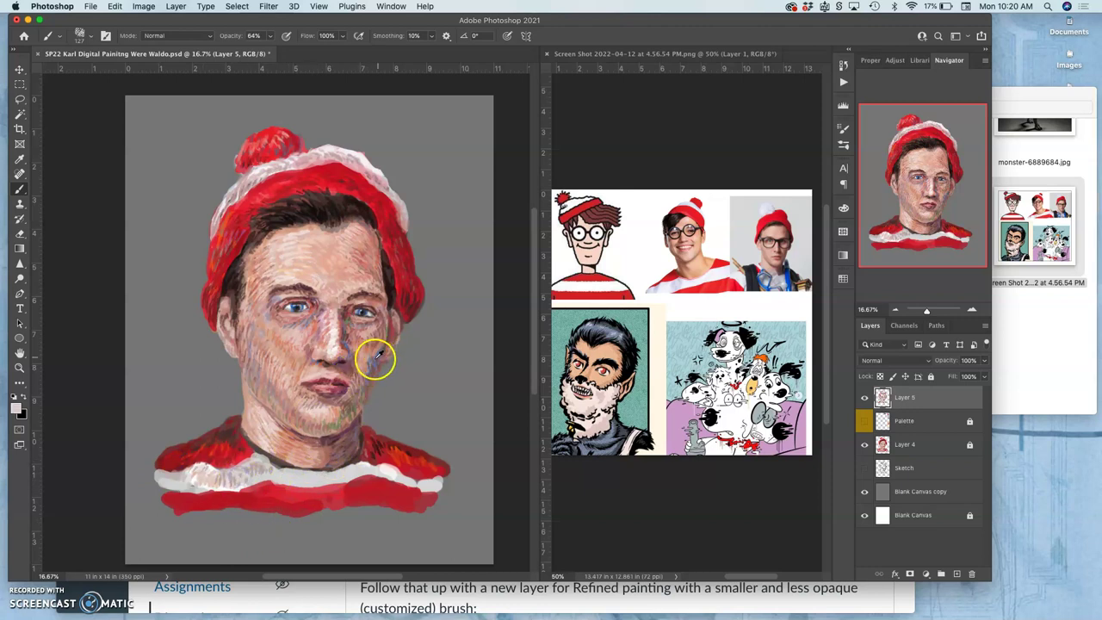
mouse_move(175, 475)
left_mouse_down()
mouse_move(161, 483)
mouse_move(184, 489)
left_mouse_up()
left_click(184, 485, "alt")
left_click(164, 482, "alt")
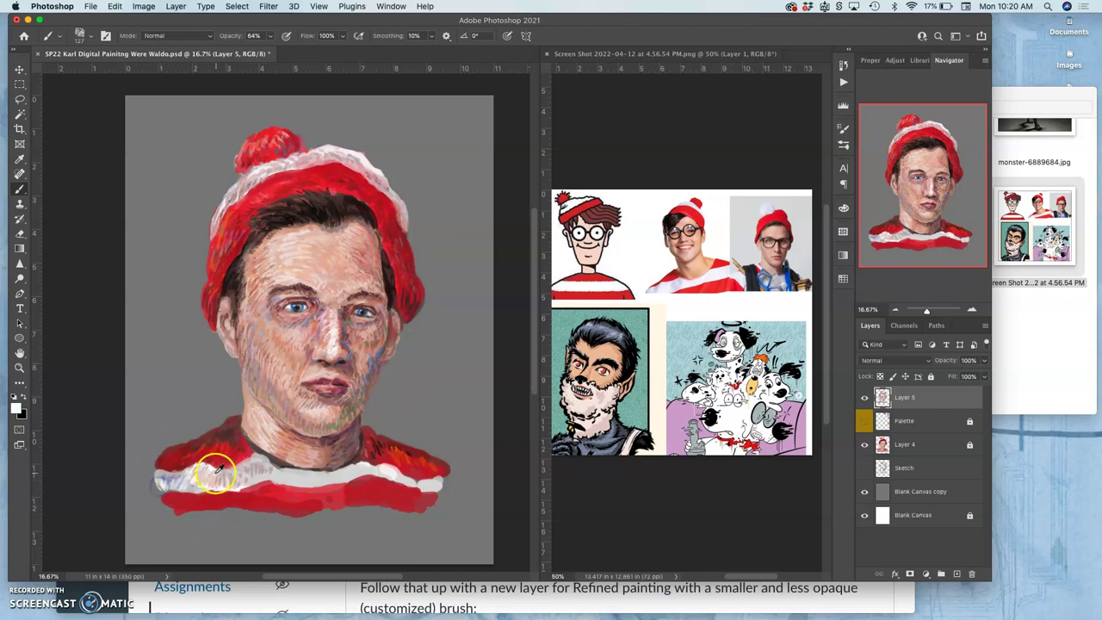
left_click(204, 442, "alt")
left_click(175, 471, "alt")
left_click_drag(165, 486, 162, 477)
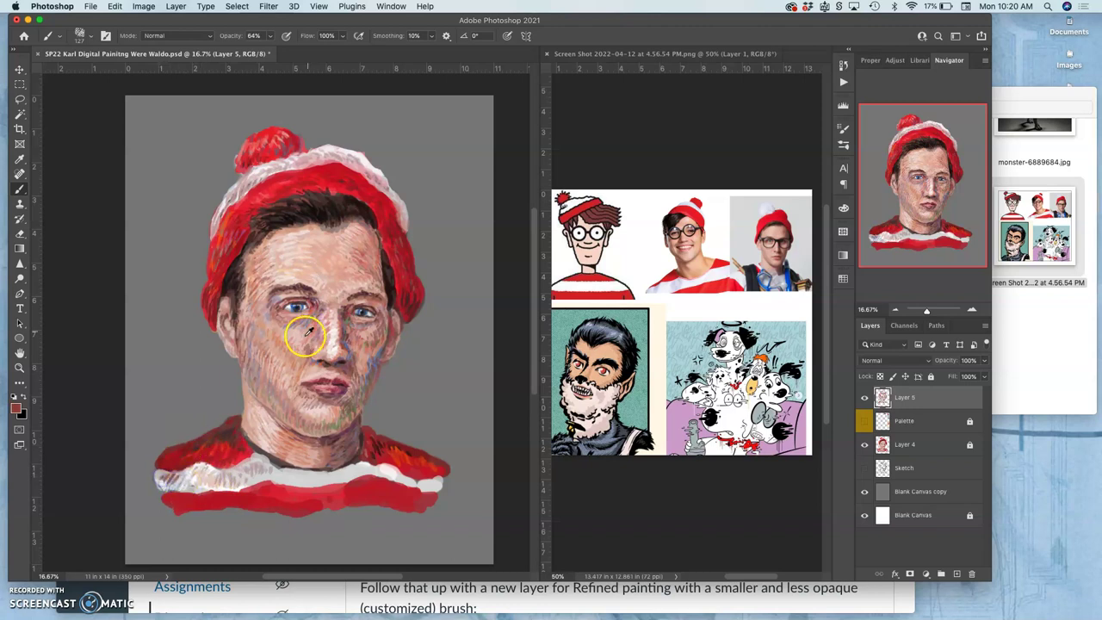
Add short blue strokes sampled from the eye along the sweater's white stripe, then sample an orange and a dark tone.
left_click(296, 307, "alt")
mouse_move(205, 482)
left_mouse_down()
mouse_move(239, 493)
mouse_move(249, 471)
mouse_move(249, 488)
mouse_move(281, 480)
left_mouse_up()
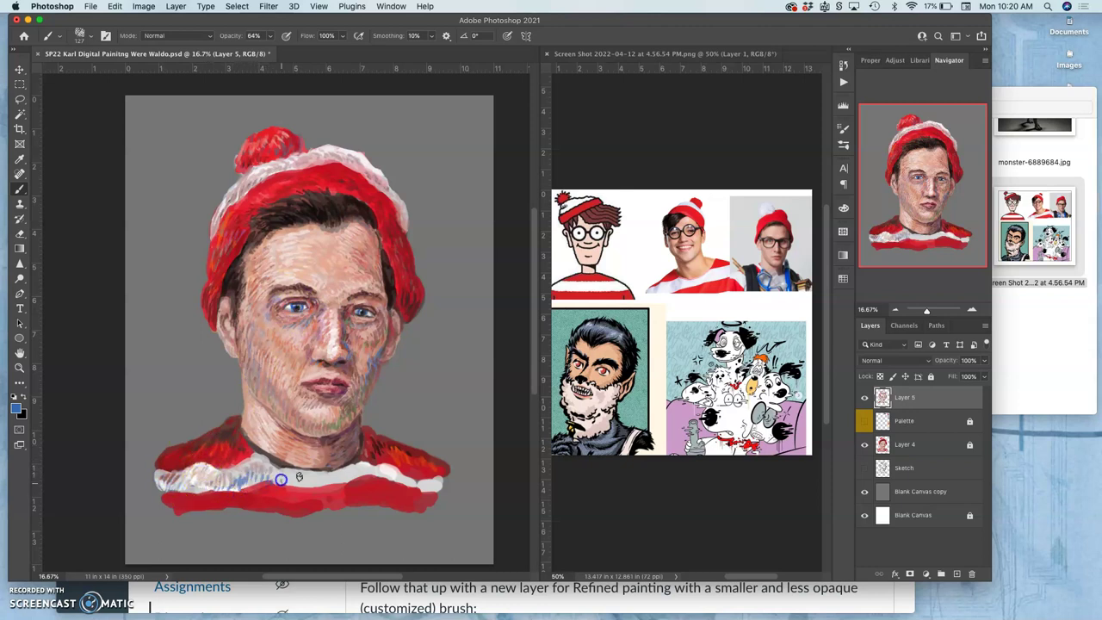
left_click_drag(396, 476, 423, 486)
left_click(392, 450, "alt")
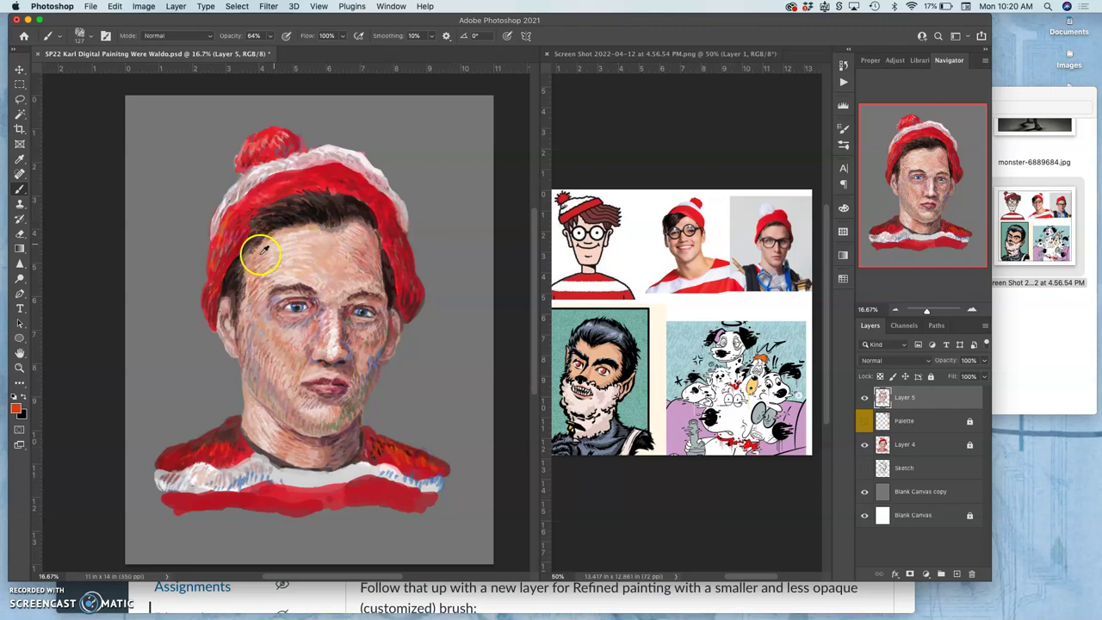
left_click(237, 289, "alt")
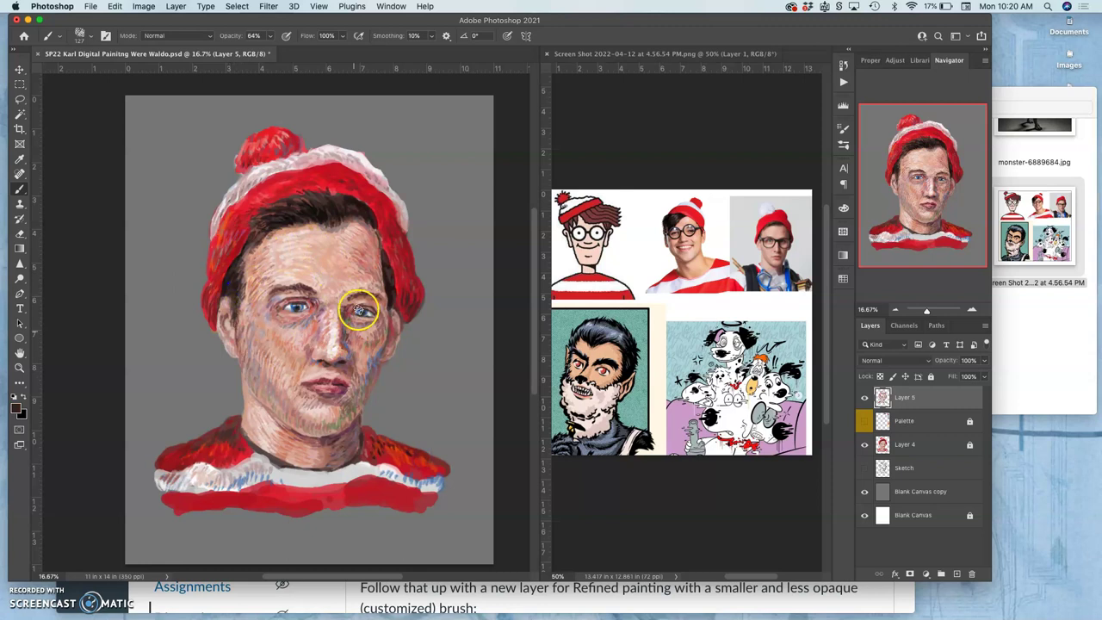
scroll(352, 305, "up", 5)
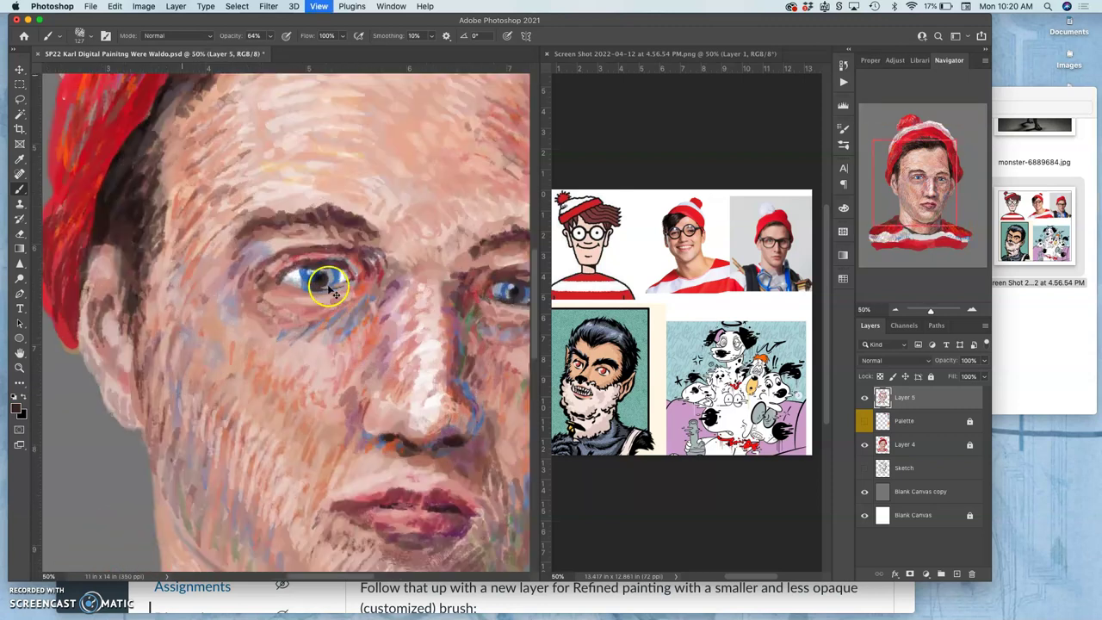
key("super+minus")
key("super+minus")
key("super+minus")
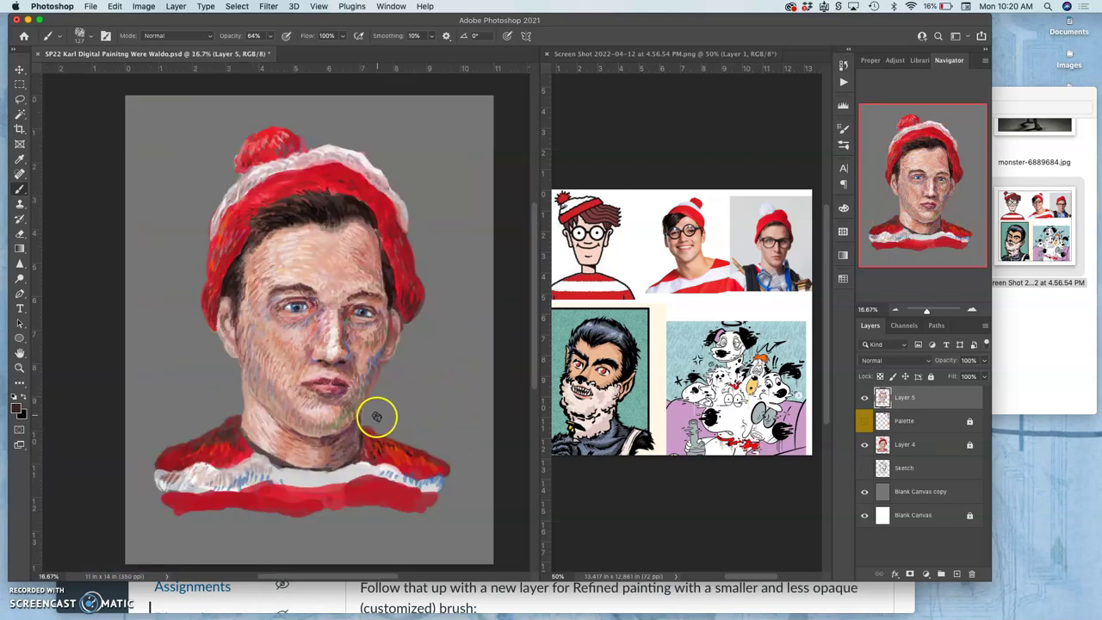
key("super+minus")
Hatch the middle of the sweater's white stripe with sampled flesh and pale grey tones and a blue-grey sampled from the reference photo.
mouse_move(365, 394)
left_mouse_down()
mouse_move(314, 379)
mouse_move(347, 345)
mouse_move(351, 354)
mouse_move(347, 328)
left_mouse_up()
left_click(344, 328, "alt")
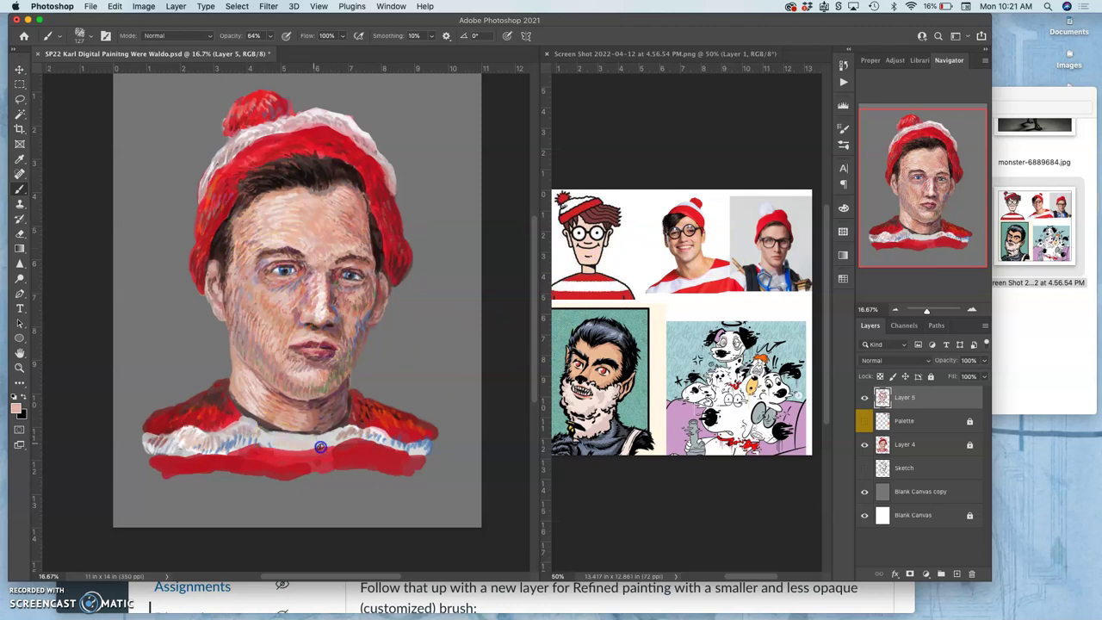
left_click(347, 435, "alt")
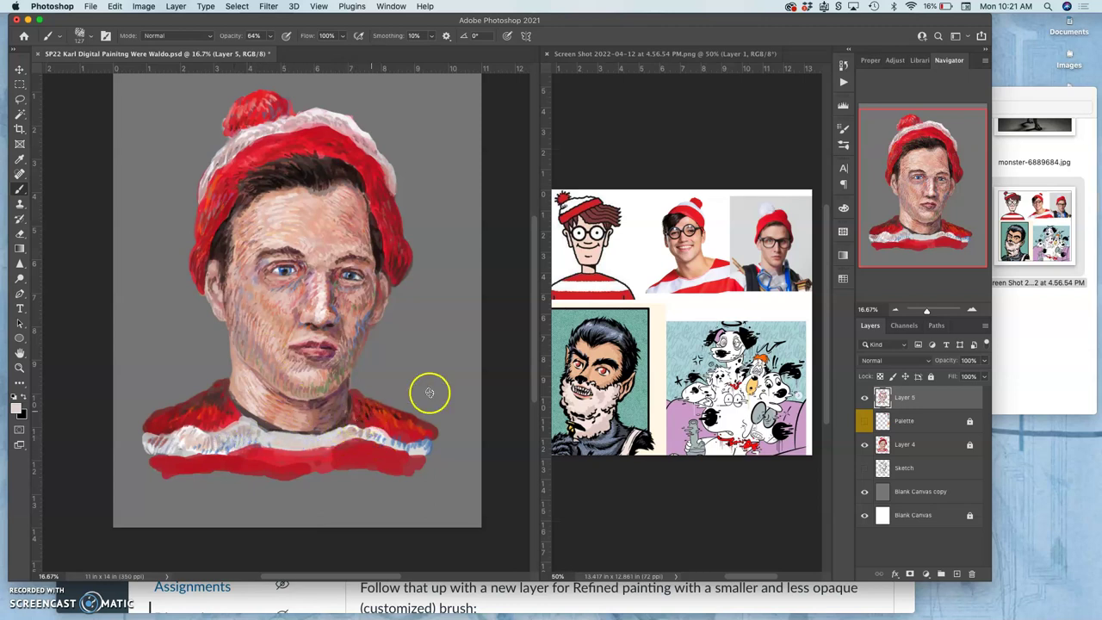
left_click_drag(761, 272, 781, 277)
left_click_drag(404, 420, 331, 435)
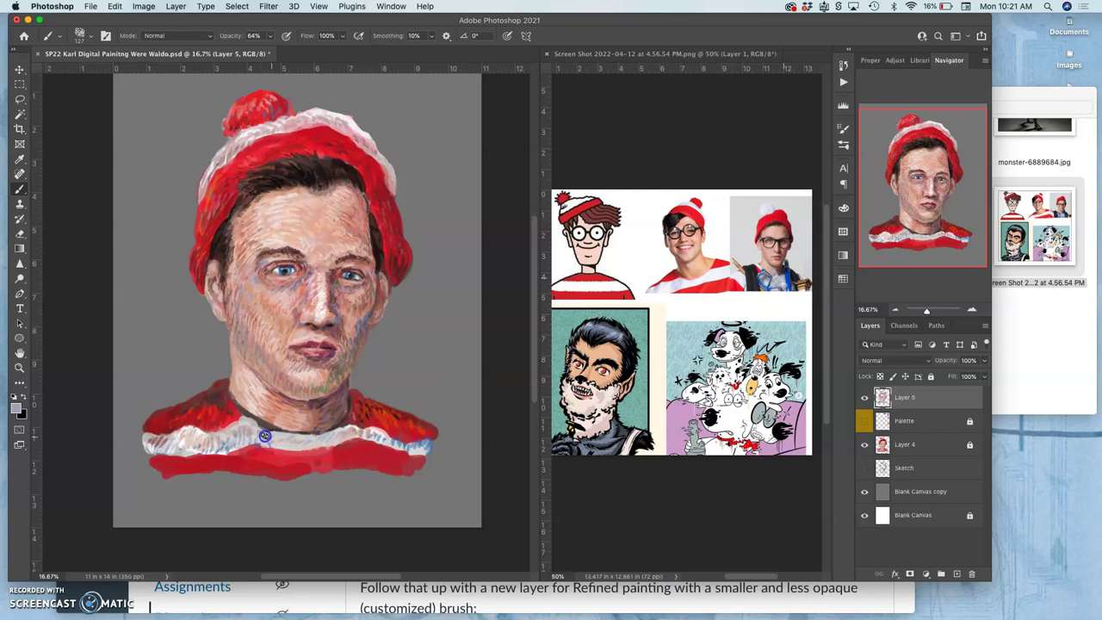
Layer short sampled flesh-toned strokes over the shadowed cheek and jaw below the right-hand ear.
left_click_drag(351, 302, 350, 344)
left_click_drag(358, 337, 354, 351)
left_click(359, 335)
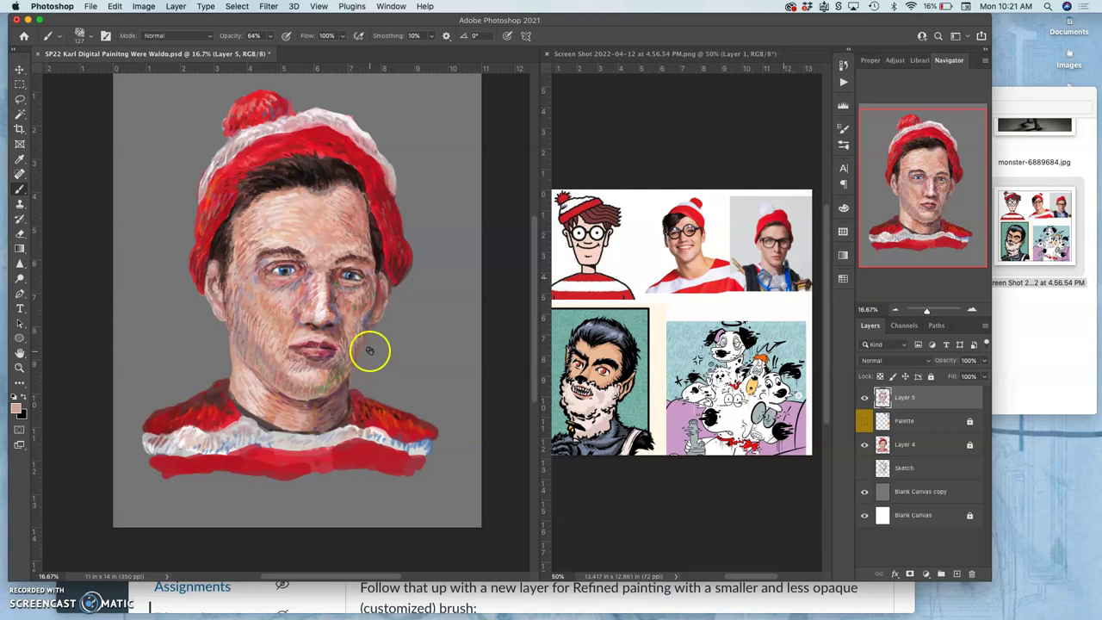
key("super+plus")
key("super+plus")
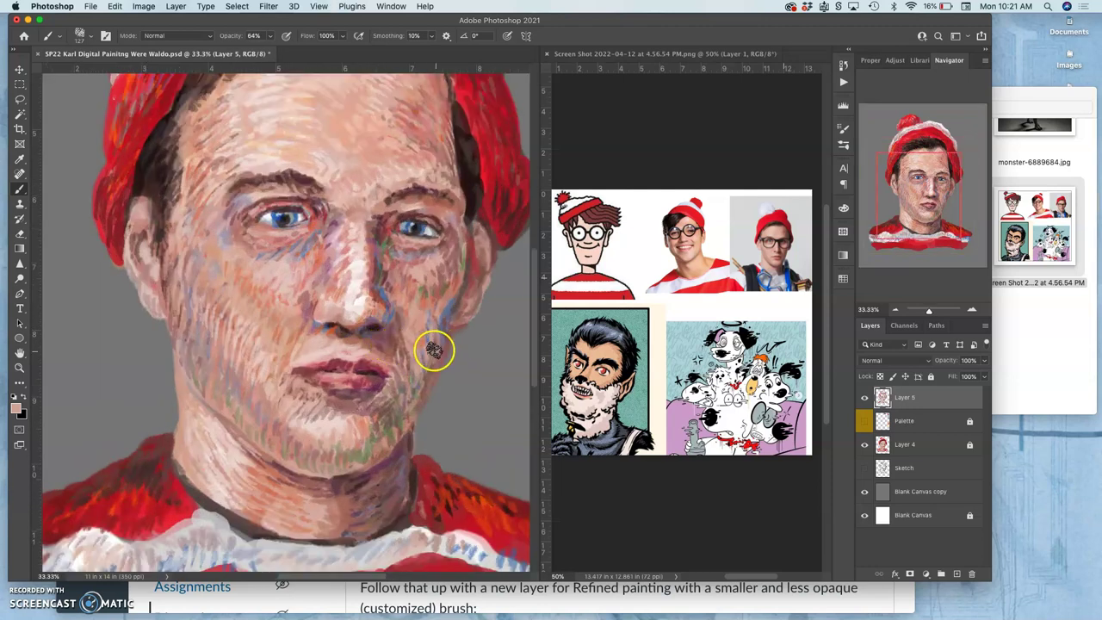
left_click(436, 368, "alt")
mouse_move(426, 385)
left_mouse_down()
mouse_move(437, 352)
mouse_move(428, 353)
left_mouse_up()
mouse_move(421, 395)
left_mouse_down()
mouse_move(447, 329)
mouse_move(422, 390)
left_mouse_up()
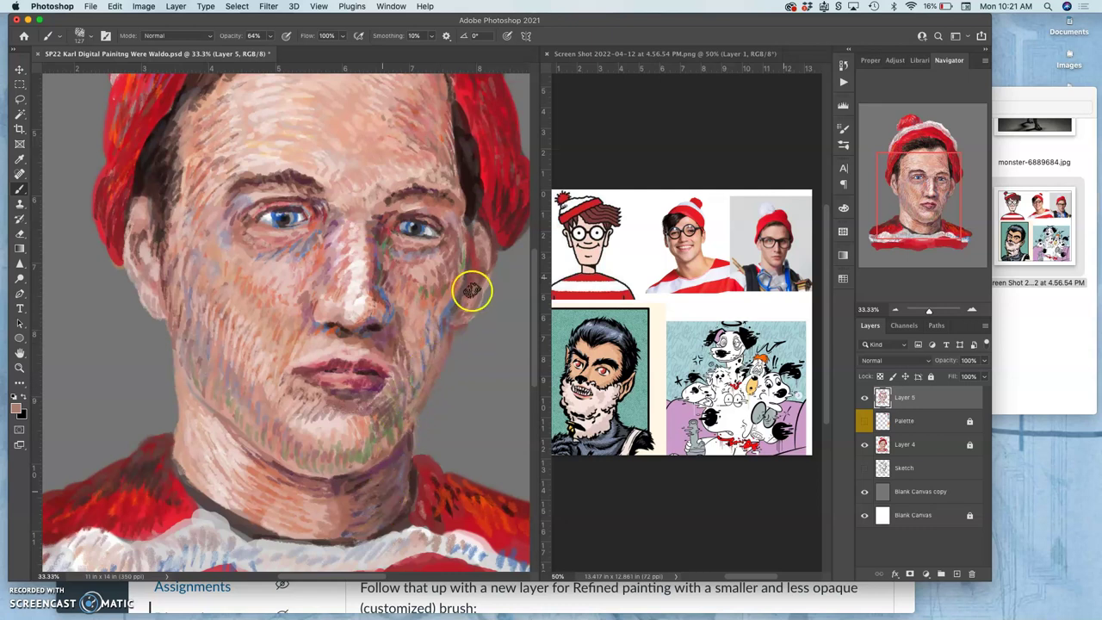
mouse_move(454, 301)
left_mouse_down()
mouse_move(446, 336)
mouse_move(470, 284)
mouse_move(446, 346)
mouse_move(449, 290)
mouse_move(437, 325)
mouse_move(447, 325)
mouse_move(458, 292)
left_mouse_up()
mouse_move(440, 332)
left_mouse_down()
mouse_move(364, 506)
mouse_move(417, 343)
left_mouse_up()
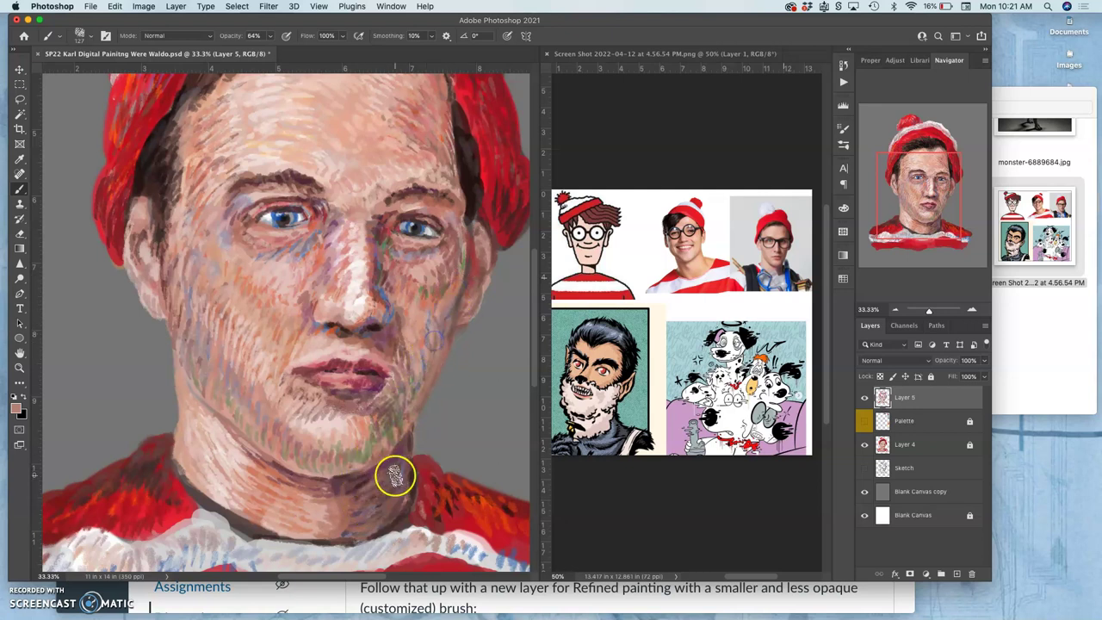
Rework the dark neckline on the portrait's left side with short strokes in sampled brown and muted flesh tones.
left_click(425, 475, "alt")
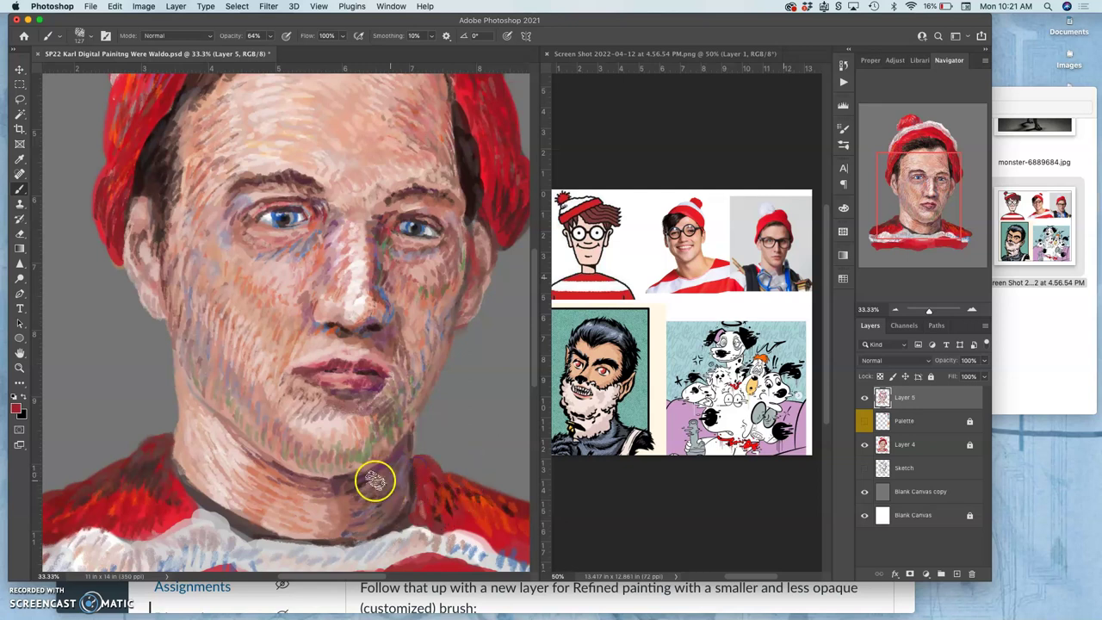
left_click(152, 475, "alt")
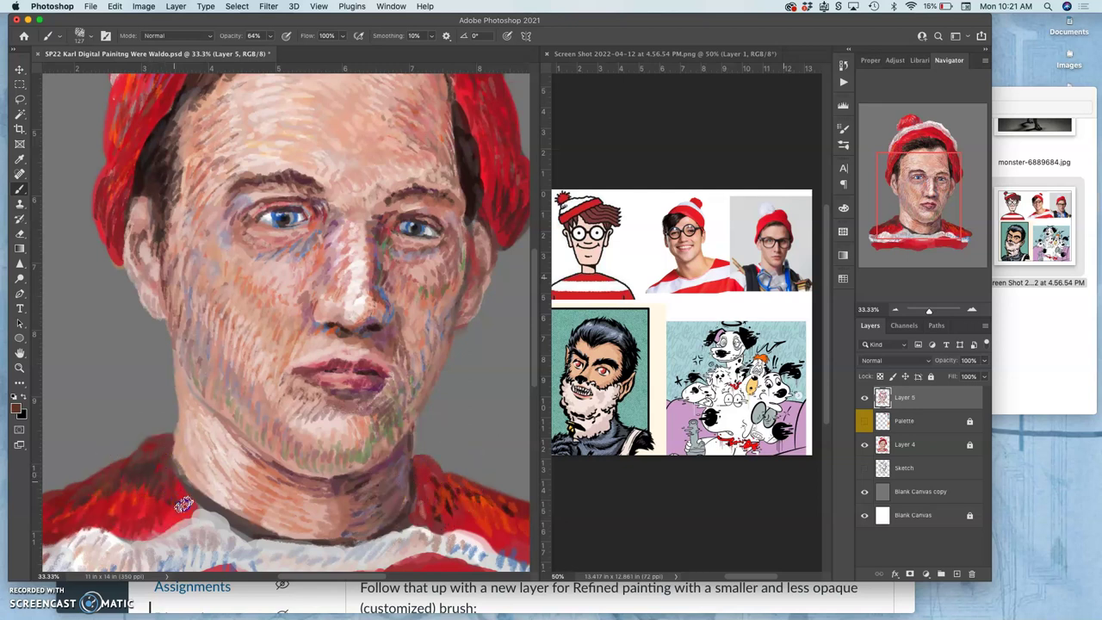
left_click(200, 483, "alt")
mouse_move(196, 486)
left_mouse_down()
mouse_move(228, 514)
mouse_move(194, 498)
mouse_move(230, 528)
left_mouse_up()
left_click(249, 525, "alt")
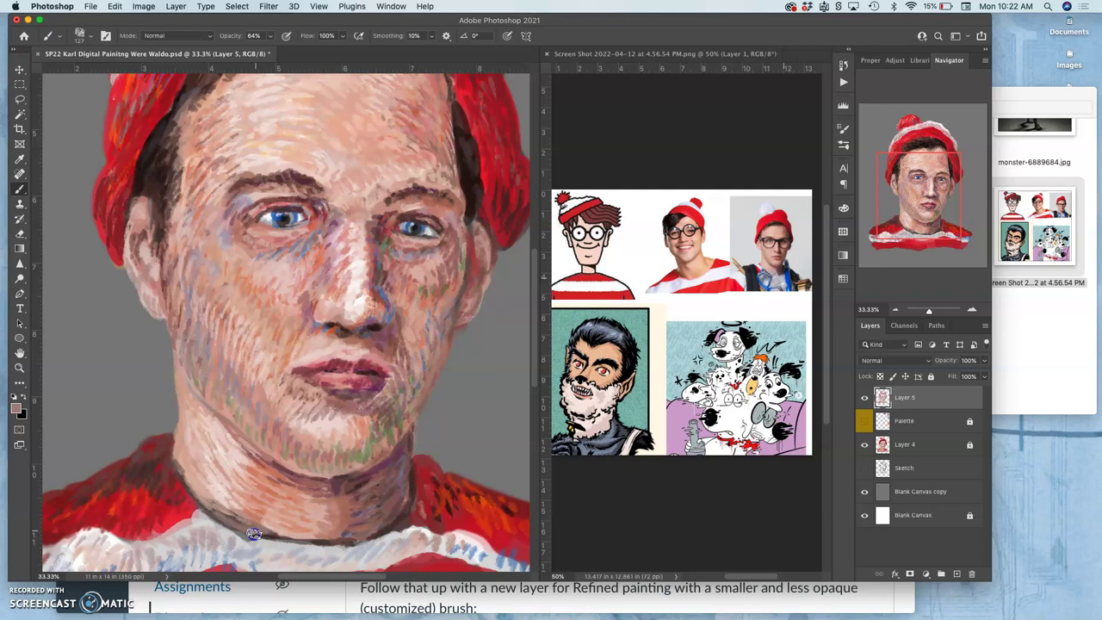
left_click_drag(272, 528, 245, 517)
Add pale sampled strokes where the white stripe meets the front of the neckline.
mouse_move(373, 503)
left_mouse_down()
mouse_move(384, 505)
mouse_move(384, 426)
left_mouse_up()
left_click(287, 433, "alt")
mouse_move(244, 443)
left_mouse_down()
mouse_move(254, 454)
mouse_move(240, 444)
mouse_move(304, 458)
mouse_move(275, 480)
mouse_move(245, 460)
mouse_move(273, 475)
left_mouse_up()
left_click(273, 480, "alt")
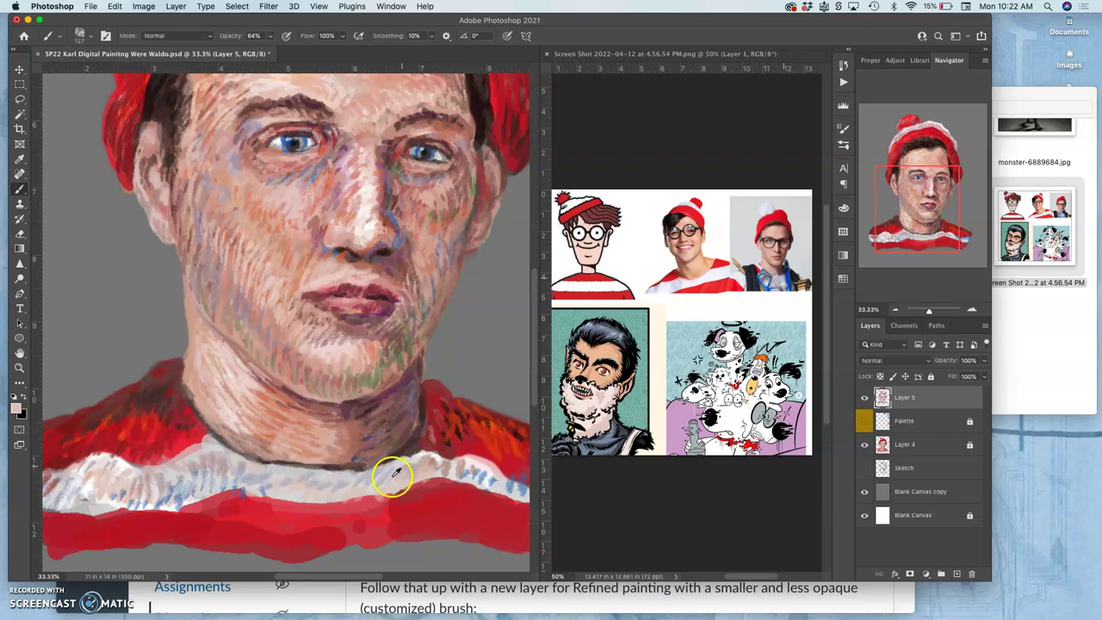
Break up the dark collar line beneath the neck with short strokes in sampled flesh and dark maroon tones.
left_click(370, 459, "alt")
mouse_move(357, 466)
left_mouse_down()
mouse_move(317, 469)
mouse_move(347, 453)
mouse_move(351, 460)
mouse_move(280, 460)
left_mouse_up()
left_click(346, 459, "alt")
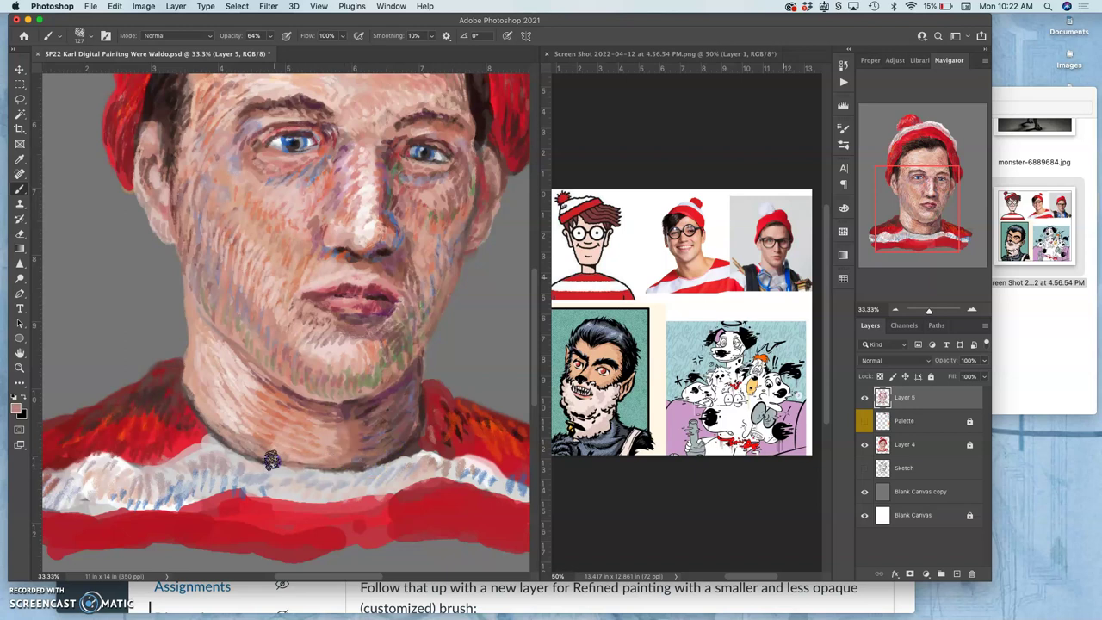
left_click(267, 458, "alt")
mouse_move(292, 463)
left_mouse_down()
mouse_move(361, 467)
mouse_move(342, 468)
mouse_move(378, 452)
mouse_move(370, 469)
mouse_move(401, 448)
mouse_move(393, 454)
mouse_move(408, 440)
mouse_move(380, 457)
mouse_move(400, 418)
mouse_move(399, 402)
mouse_move(381, 403)
mouse_move(406, 432)
mouse_move(383, 459)
mouse_move(409, 440)
mouse_move(396, 452)
mouse_move(413, 428)
mouse_move(377, 465)
mouse_move(413, 404)
mouse_move(418, 420)
mouse_move(415, 389)
mouse_move(403, 438)
mouse_move(414, 383)
left_mouse_up()
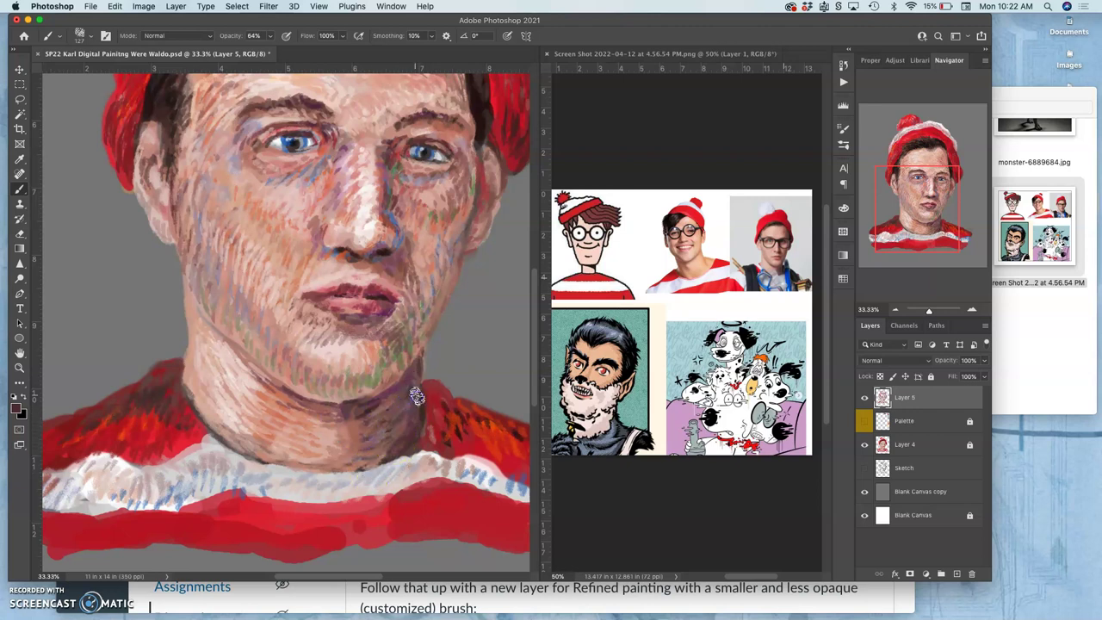
mouse_move(391, 444)
left_mouse_down()
mouse_move(403, 402)
mouse_move(352, 543)
mouse_move(348, 519)
mouse_move(394, 485)
mouse_move(416, 515)
mouse_move(396, 487)
mouse_move(303, 426)
mouse_move(306, 441)
mouse_move(365, 460)
left_mouse_up()
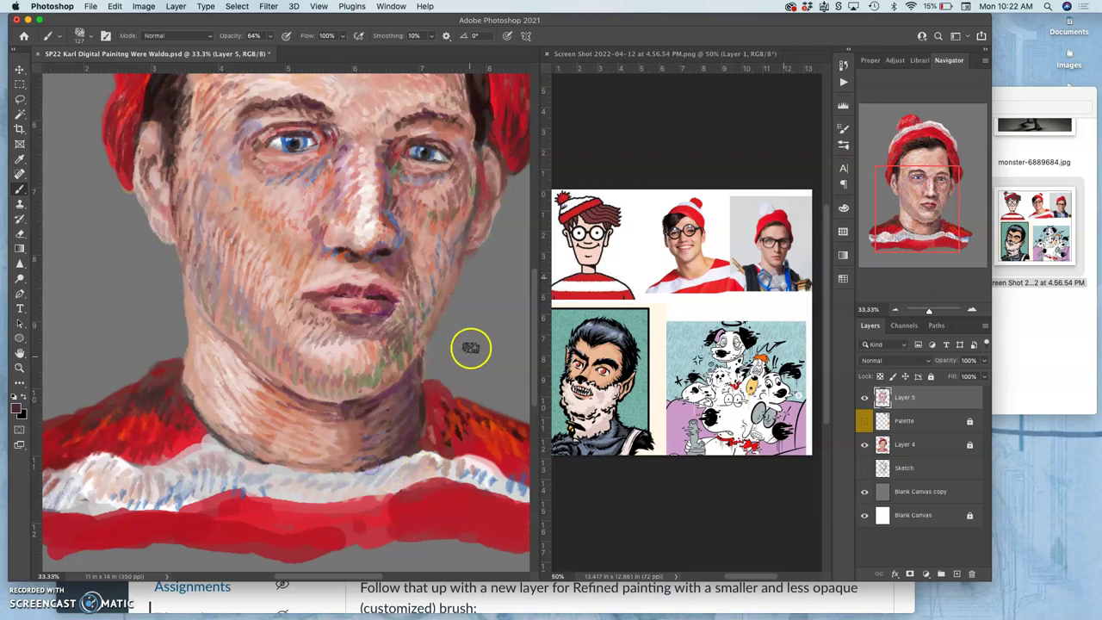
Touch up the lower edge of the portrait's left-hand shoulder with sampled dark red and bright red strokes.
mouse_move(482, 395)
left_mouse_down()
mouse_move(431, 438)
mouse_move(447, 430)
mouse_move(225, 401)
mouse_move(193, 427)
left_mouse_up()
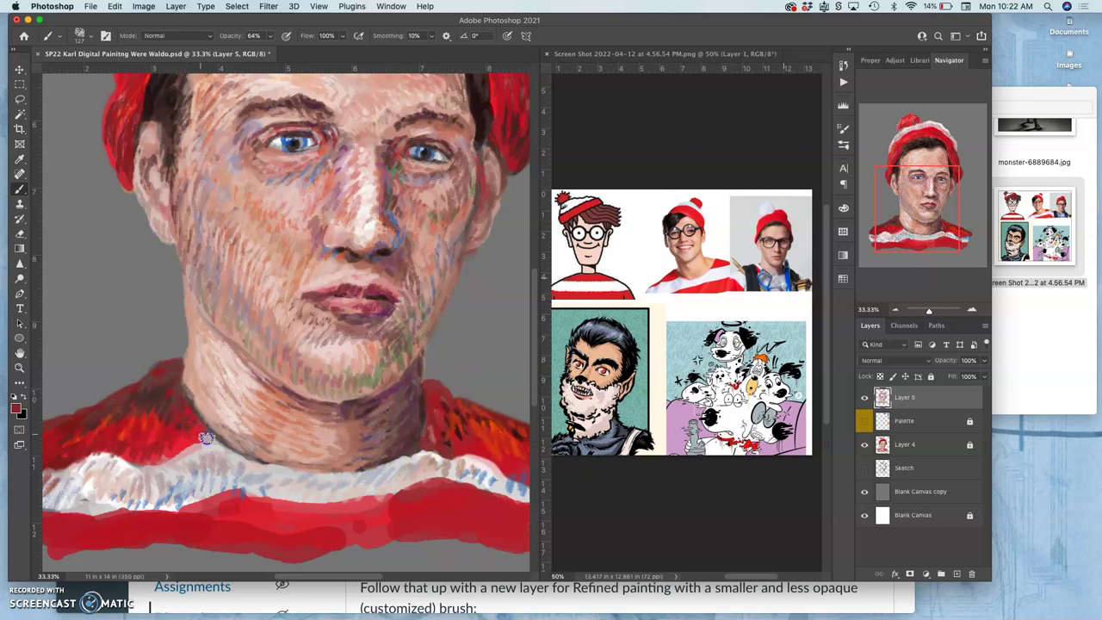
left_click_drag(200, 444, 211, 440)
mouse_move(163, 462)
left_mouse_down()
mouse_move(103, 454)
mouse_move(180, 449)
mouse_move(81, 462)
mouse_move(95, 447)
left_mouse_up()
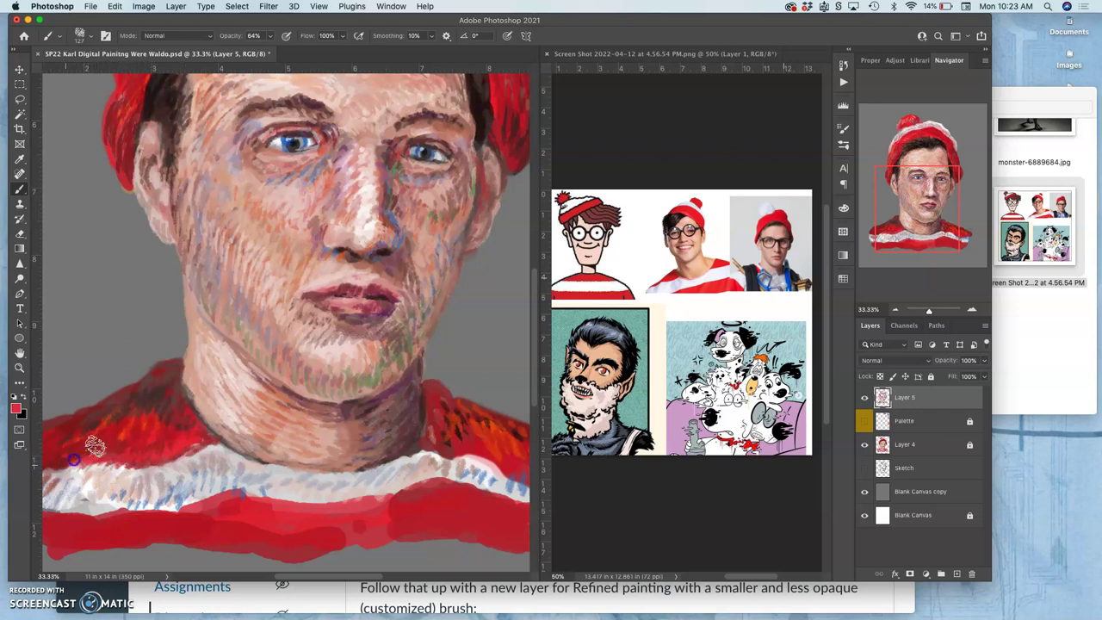
left_click_drag(225, 416, 369, 345)
left_click_drag(163, 388, 161, 387)
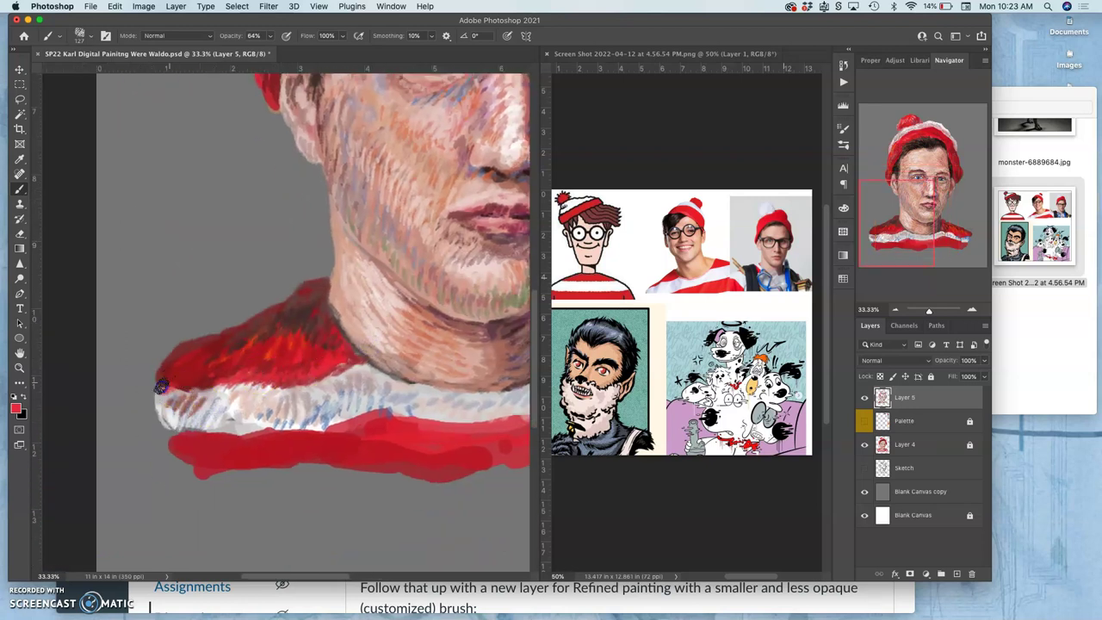
Hatch the left end of the sweater's lower red stripe with sampled dark red and orange-red strokes.
left_click(204, 362, "alt")
left_click_drag(184, 433, 177, 440)
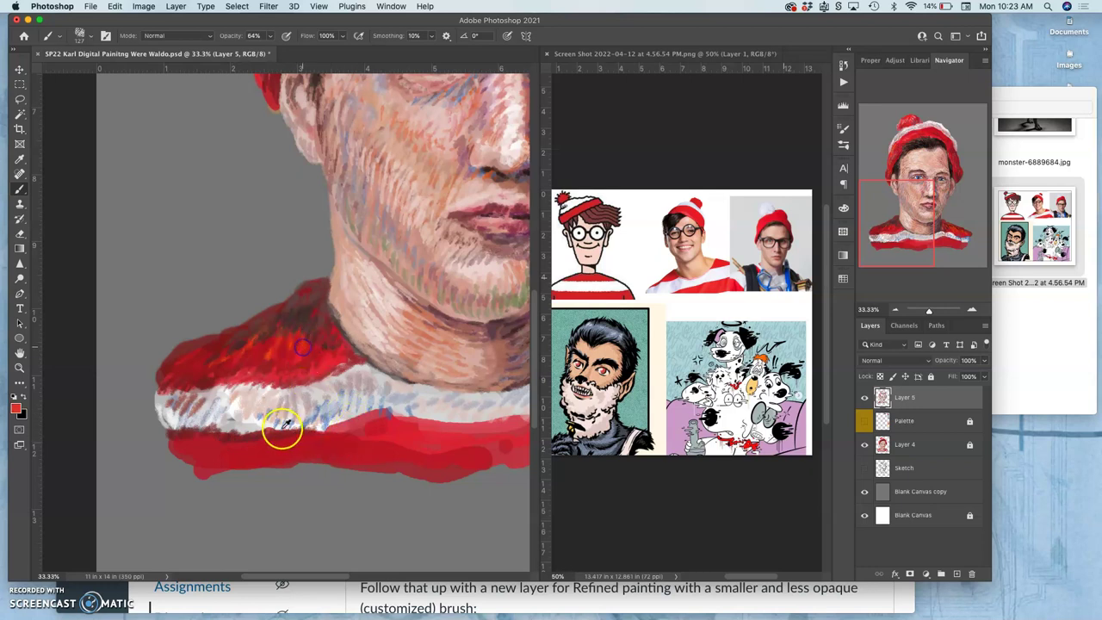
left_click_drag(261, 432, 248, 446)
mouse_move(229, 443)
left_mouse_down()
mouse_move(217, 458)
mouse_move(190, 454)
left_mouse_up()
Add short sampled dark red and crimson strokes to the left-hand shoulder and along the upper edge of the lower red stripe.
left_click(282, 328, "alt")
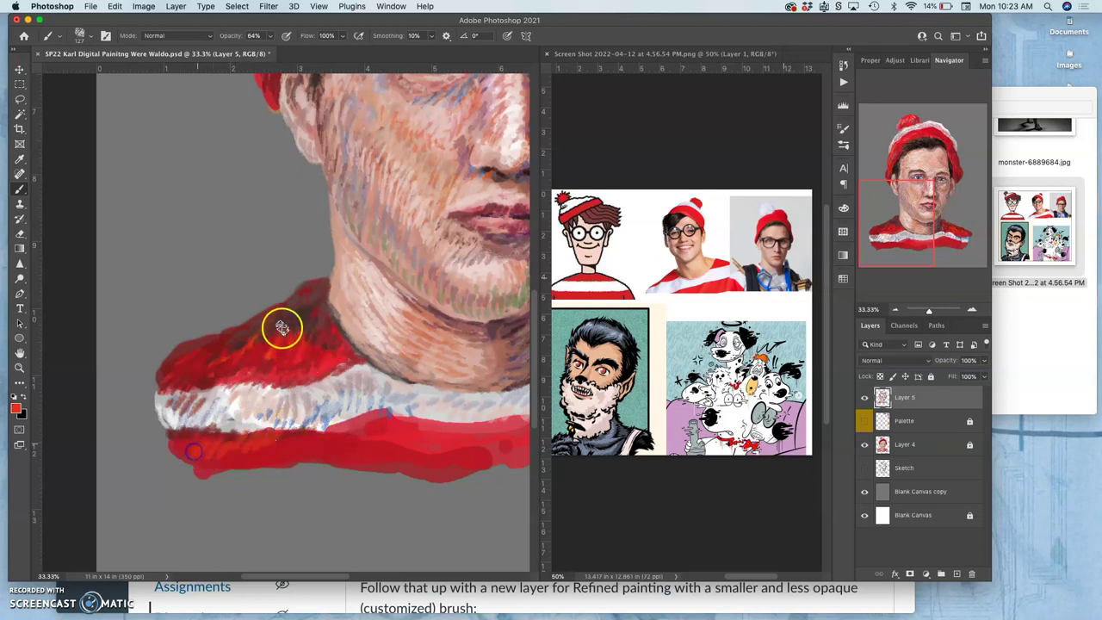
left_click(328, 345)
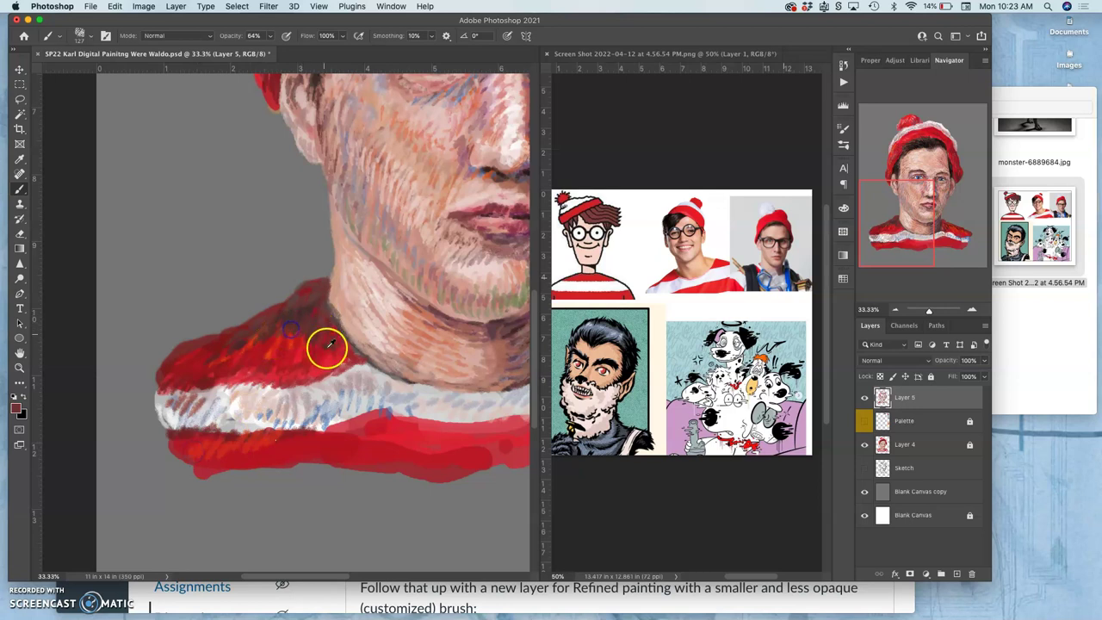
left_click_drag(302, 328, 293, 339)
left_click_drag(274, 432, 268, 439)
left_click_drag(317, 433, 312, 439)
left_click(337, 367, "alt")
left_click(369, 445)
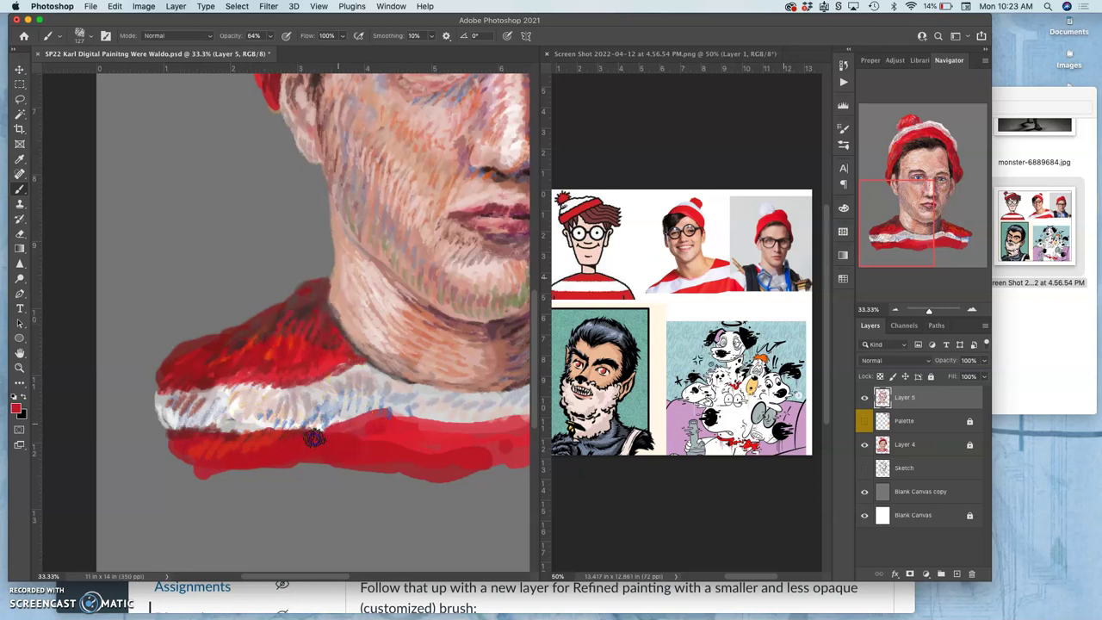
mouse_move(258, 437)
left_mouse_down()
mouse_move(237, 469)
mouse_move(230, 455)
mouse_move(245, 355)
mouse_move(223, 357)
mouse_move(237, 458)
mouse_move(225, 445)
mouse_move(271, 458)
mouse_move(323, 434)
mouse_move(350, 444)
mouse_move(391, 413)
mouse_move(466, 435)
mouse_move(346, 363)
mouse_move(357, 398)
mouse_move(344, 416)
mouse_move(261, 447)
left_mouse_up()
left_click(241, 359, "alt")
left_click(347, 365, "alt")
Layer sampled crimson and orange-red strokes over the portrait's right-hand shoulder.
left_click_drag(388, 396, 221, 339)
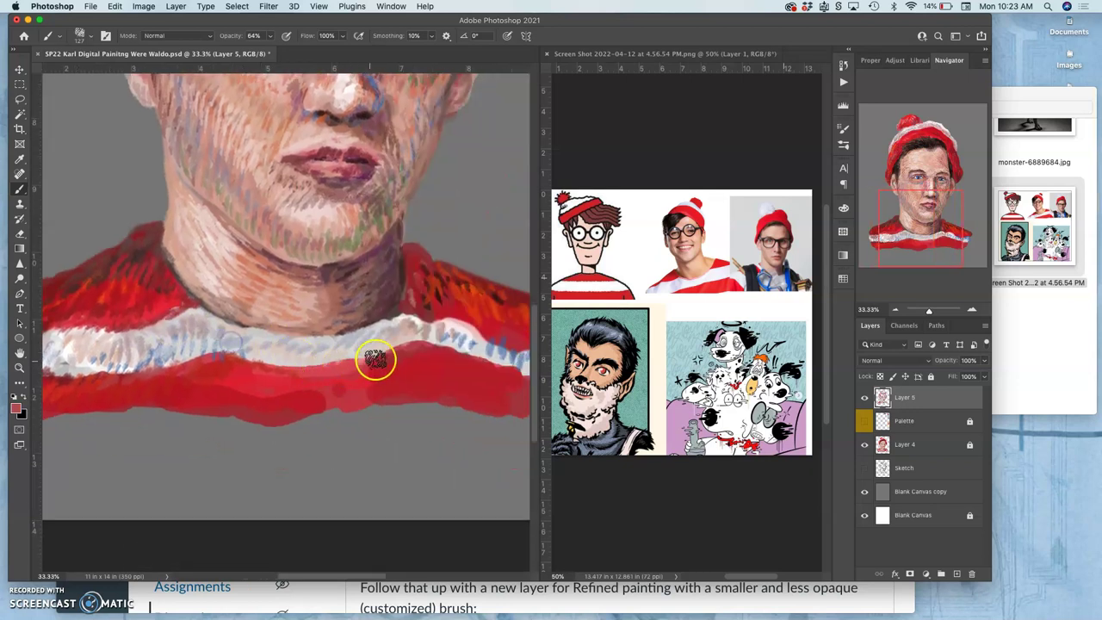
left_click(459, 307, "alt")
mouse_move(434, 286)
left_mouse_down()
mouse_move(442, 303)
mouse_move(416, 264)
left_mouse_up()
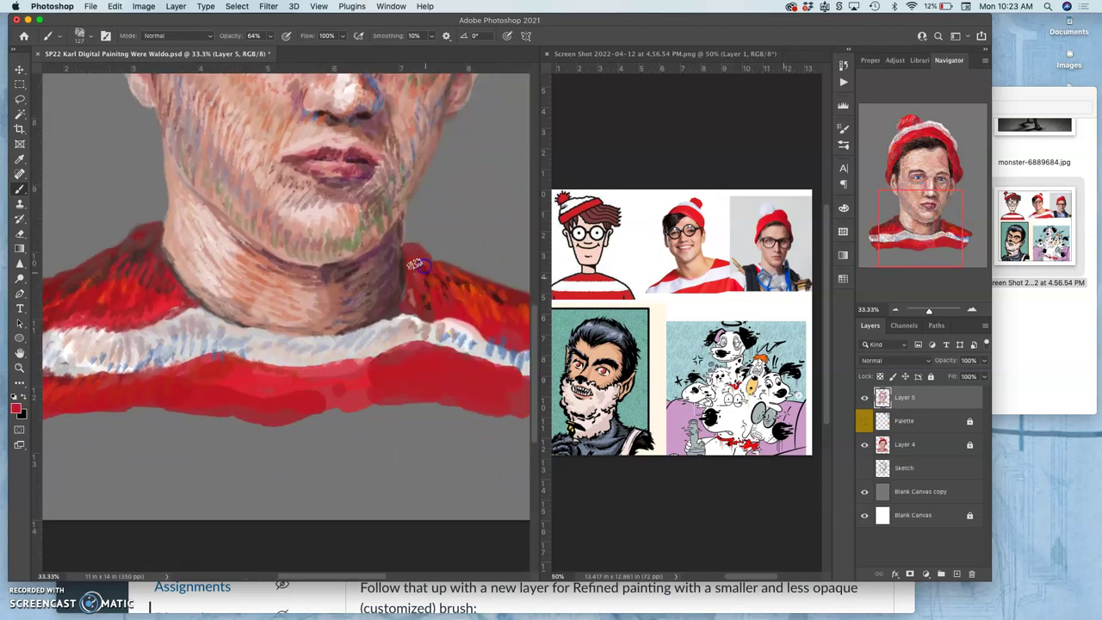
left_click(514, 297, "alt")
mouse_move(471, 293)
left_mouse_down()
mouse_move(491, 349)
mouse_move(492, 308)
mouse_move(430, 285)
mouse_move(447, 276)
mouse_move(436, 273)
mouse_move(484, 301)
left_mouse_up()
left_click(412, 360)
left_click(436, 291, "alt")
left_click_drag(422, 305, 432, 319)
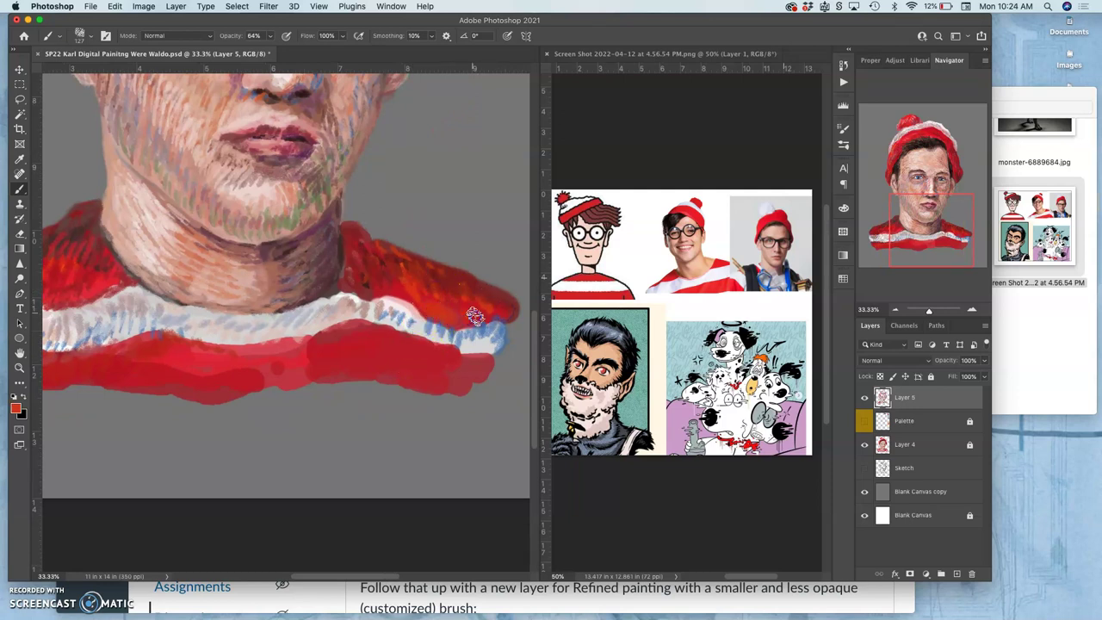
Shade the right-hand shoulder from the neck outward with sampled dark maroon strokes, adding crimson strokes between them.
left_click(86, 230, "alt")
left_click(353, 253)
left_click_drag(354, 253, 355, 233)
left_click_drag(362, 269, 358, 245)
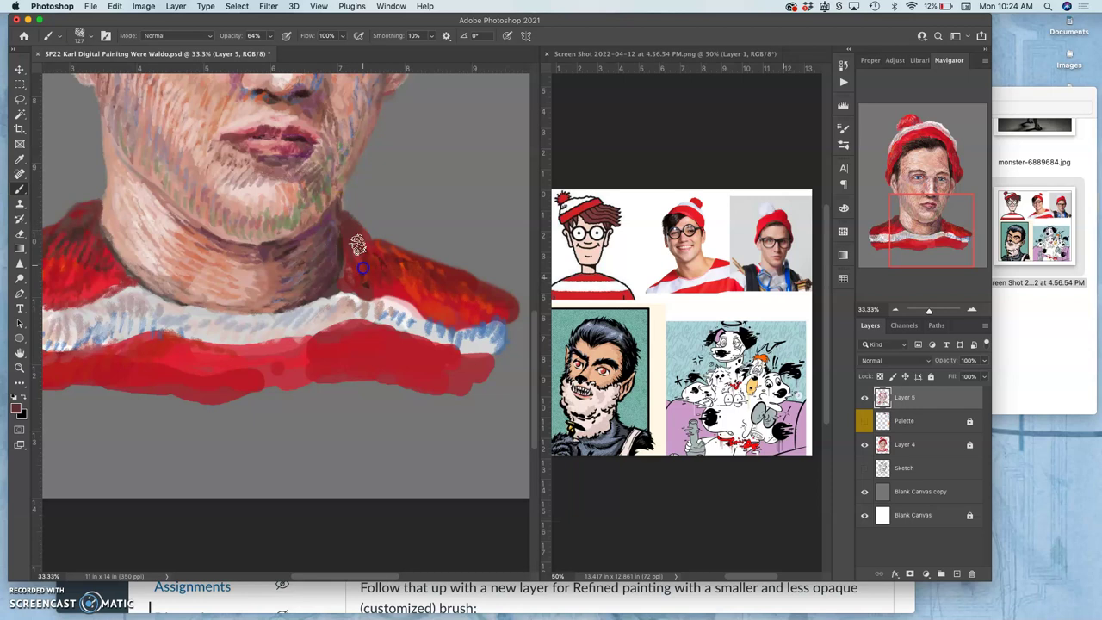
mouse_move(388, 283)
left_mouse_down()
mouse_move(413, 307)
mouse_move(420, 272)
mouse_move(455, 307)
left_mouse_up()
left_click(412, 356, "alt")
left_click_drag(387, 273, 388, 285)
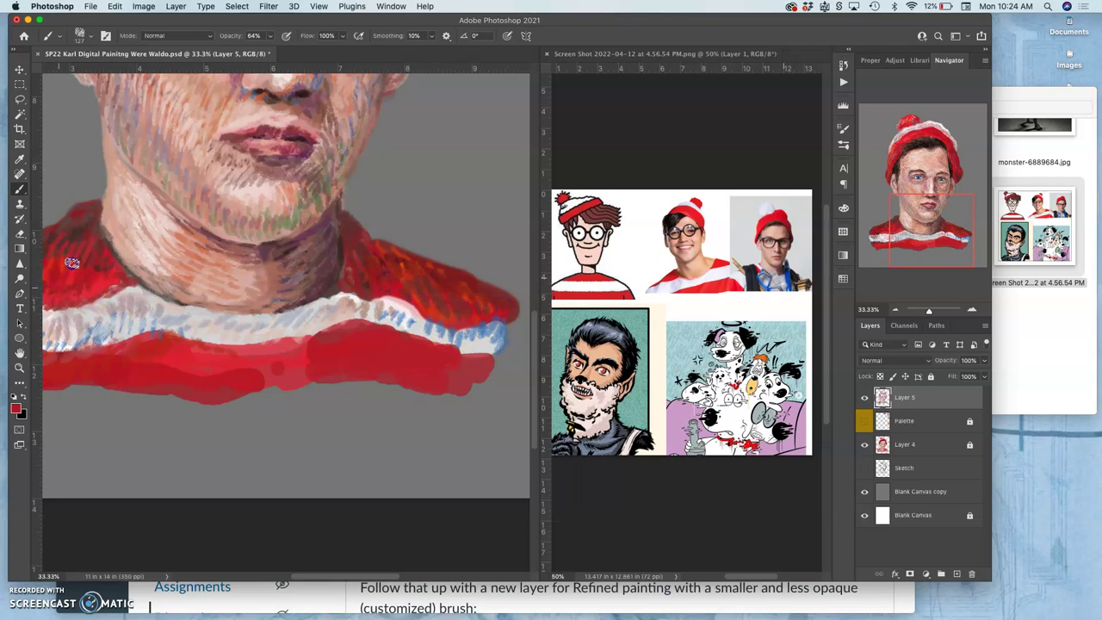
Hatch the middle and right part of the lower red stripe with short strokes in sampled dark reds.
left_click(382, 300)
left_click(376, 356)
left_click_drag(410, 370, 459, 361)
left_click(359, 257, "alt")
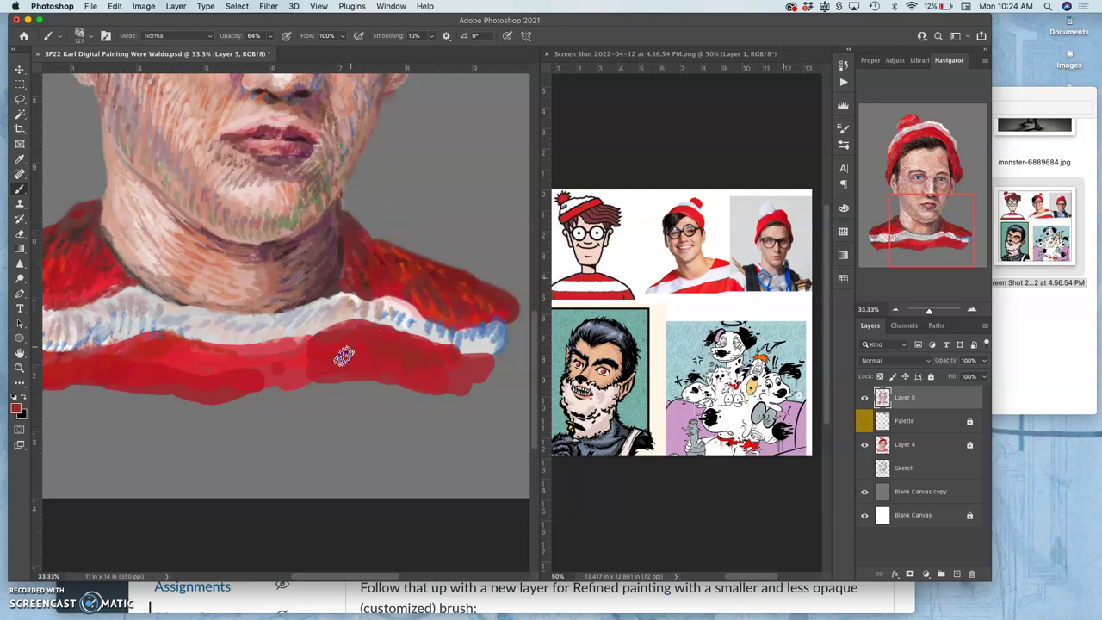
mouse_move(382, 341)
left_mouse_down()
mouse_move(411, 368)
mouse_move(376, 339)
mouse_move(372, 359)
mouse_move(349, 367)
mouse_move(328, 333)
mouse_move(319, 360)
mouse_move(274, 360)
left_mouse_up()
mouse_move(95, 365)
left_mouse_down()
mouse_move(132, 353)
mouse_move(124, 379)
mouse_move(143, 382)
mouse_move(162, 364)
mouse_move(171, 387)
mouse_move(192, 358)
mouse_move(162, 350)
mouse_move(191, 346)
mouse_move(187, 369)
mouse_move(209, 359)
mouse_move(228, 373)
mouse_move(251, 352)
mouse_move(252, 367)
mouse_move(280, 357)
mouse_move(215, 344)
mouse_move(177, 353)
mouse_move(200, 363)
mouse_move(198, 382)
mouse_move(234, 361)
mouse_move(242, 382)
mouse_move(278, 357)
left_mouse_up()
left_click(442, 291, "alt")
left_click_drag(362, 343, 357, 356)
mouse_move(428, 351)
left_mouse_down()
mouse_move(397, 349)
mouse_move(421, 343)
mouse_move(430, 371)
mouse_move(452, 357)
mouse_move(470, 369)
mouse_move(443, 382)
mouse_move(419, 373)
left_mouse_up()
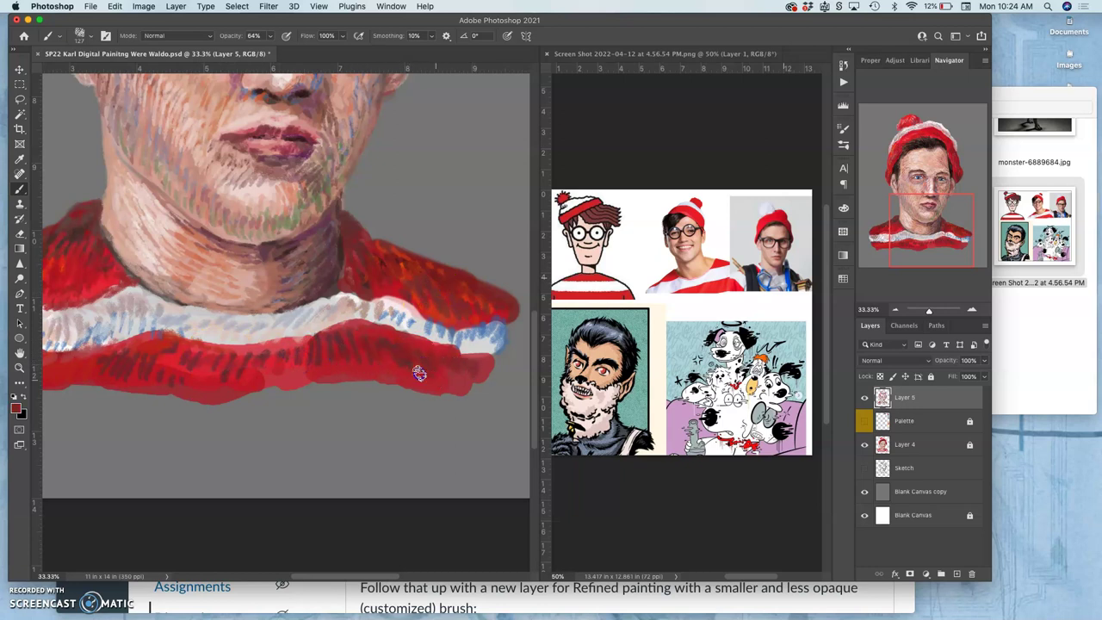
Work sampled reddish and dark strokes into the right part of the white stripe and its borders with the red areas.
mouse_move(334, 372)
left_mouse_down()
mouse_move(423, 359)
mouse_move(458, 374)
mouse_move(480, 360)
mouse_move(471, 368)
mouse_move(394, 340)
mouse_move(337, 343)
mouse_move(443, 360)
mouse_move(464, 349)
mouse_move(493, 359)
mouse_move(485, 338)
mouse_move(482, 351)
mouse_move(499, 344)
mouse_move(361, 309)
mouse_move(499, 339)
left_mouse_up()
left_click(486, 306, "alt")
left_click(486, 306, "alt")
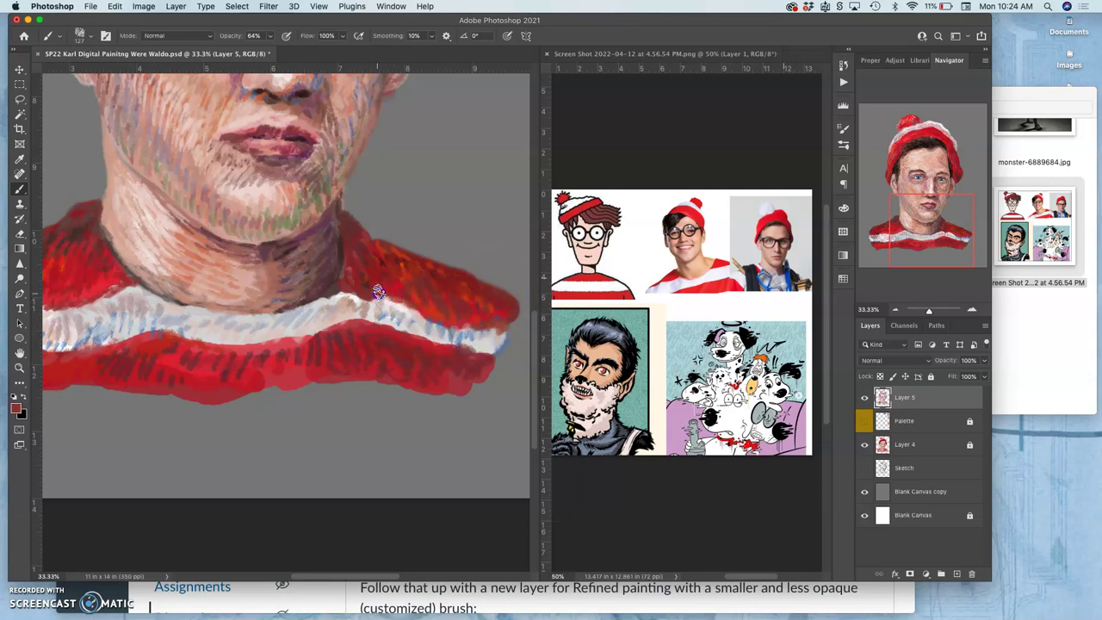
left_click(437, 291, "alt")
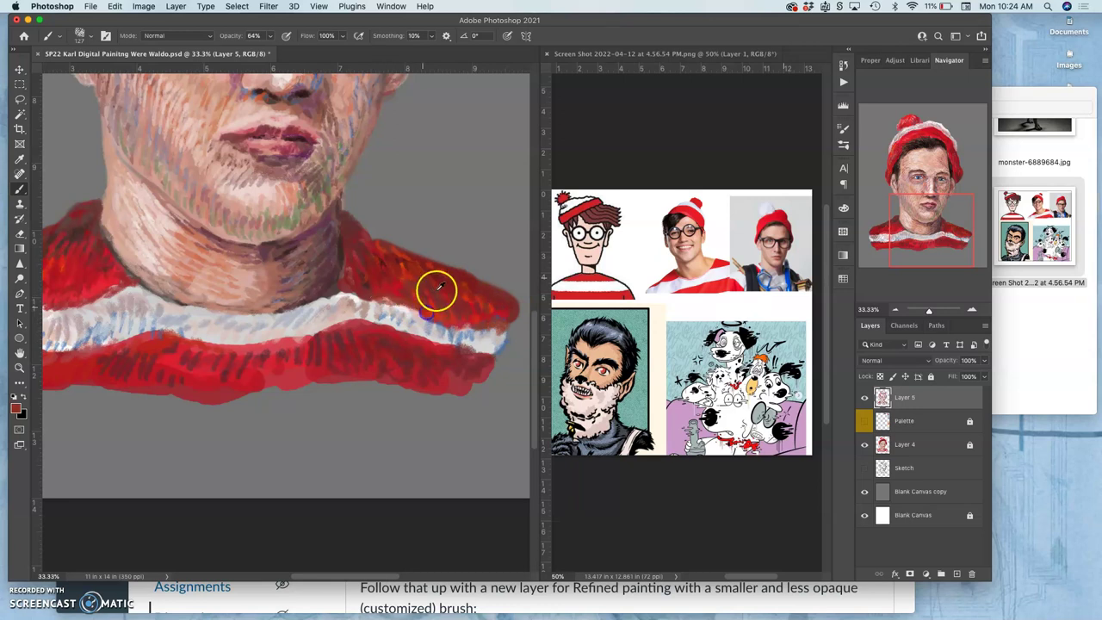
left_click(347, 275)
left_click(260, 350)
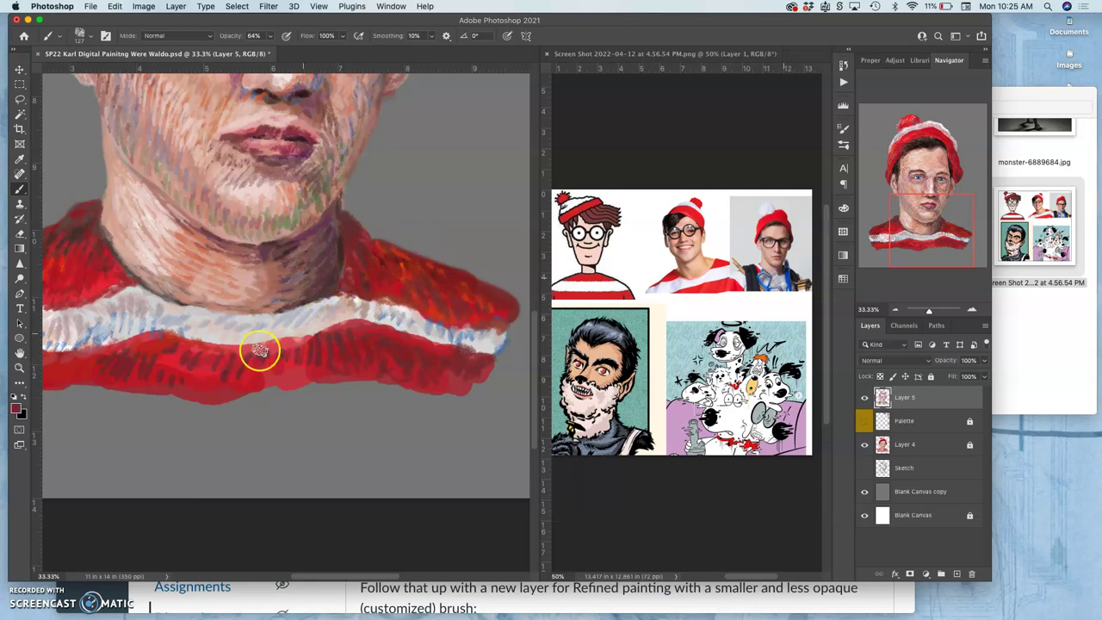
Add sampled dark maroon strokes to the left-hand shoulder near the neck and the left part of the lower red stripe.
left_click_drag(268, 337, 424, 272)
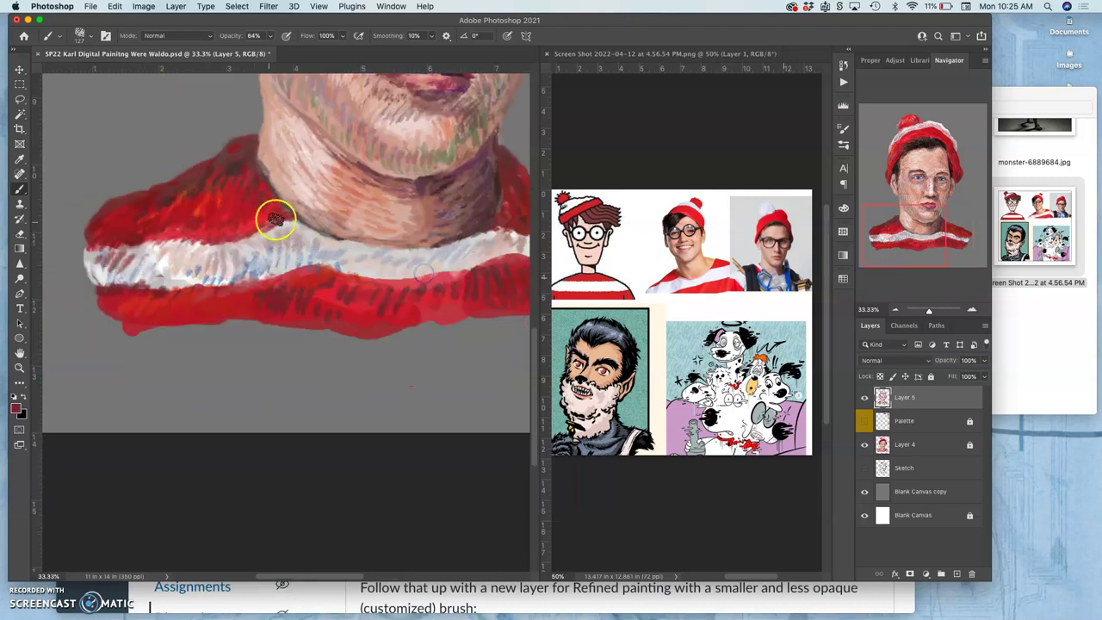
left_click(233, 172, "alt")
left_click_drag(244, 189, 241, 198)
mouse_move(188, 288)
left_mouse_down()
mouse_move(179, 309)
mouse_move(216, 315)
left_mouse_up()
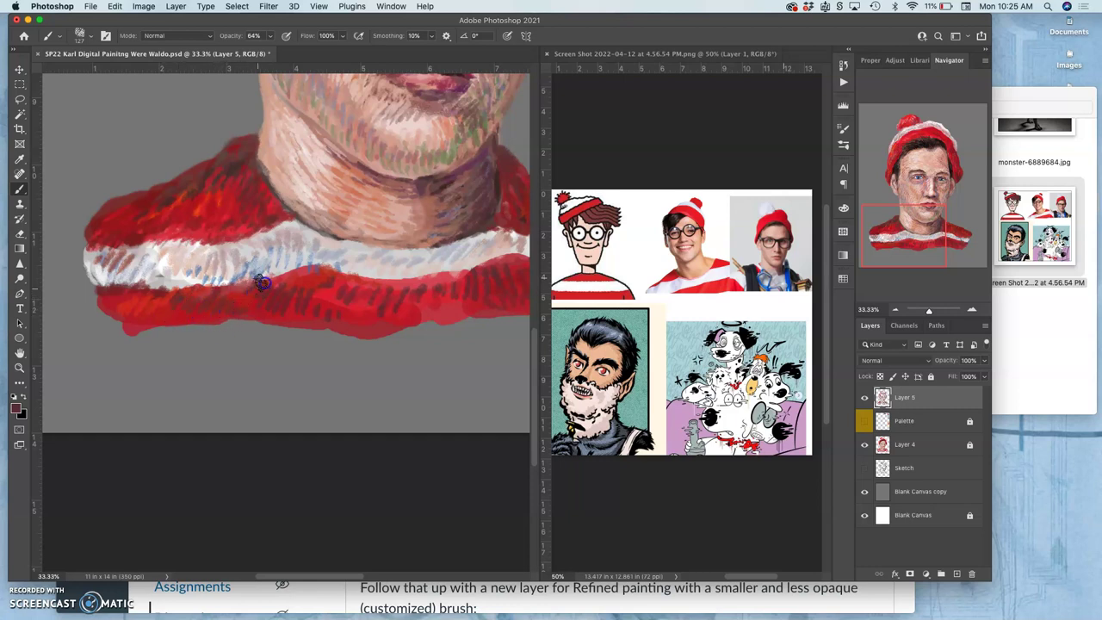
Hatch the lower red stripe and its border with the white stripe using dark maroon strokes and sampled bright red strokes between them.
mouse_move(334, 274)
left_mouse_down()
mouse_move(330, 285)
mouse_move(177, 297)
left_mouse_up()
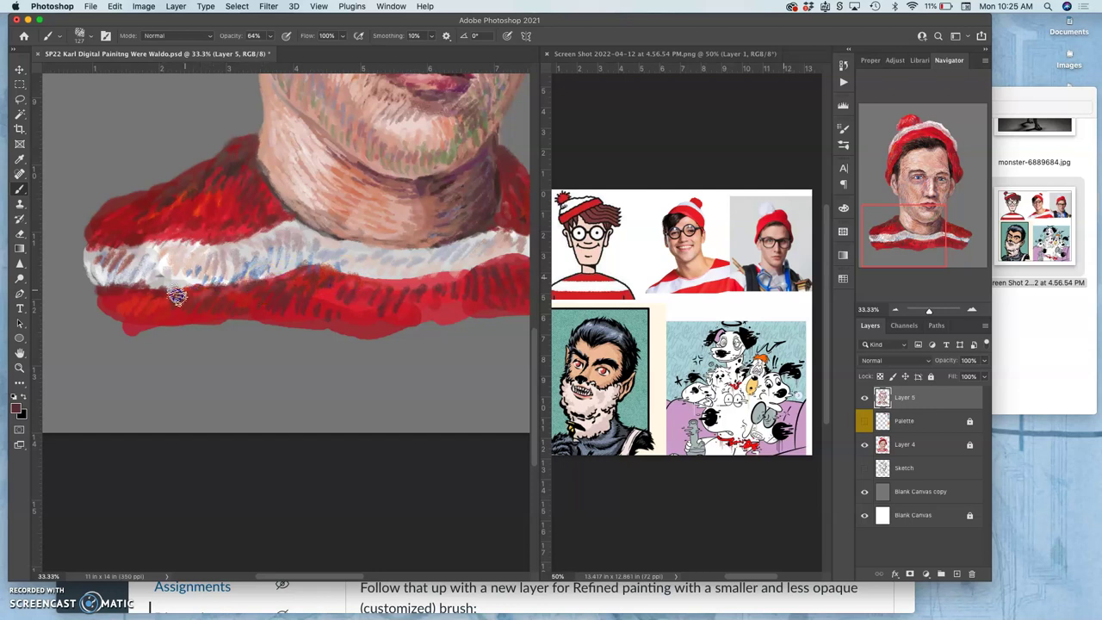
left_click(161, 308, "alt")
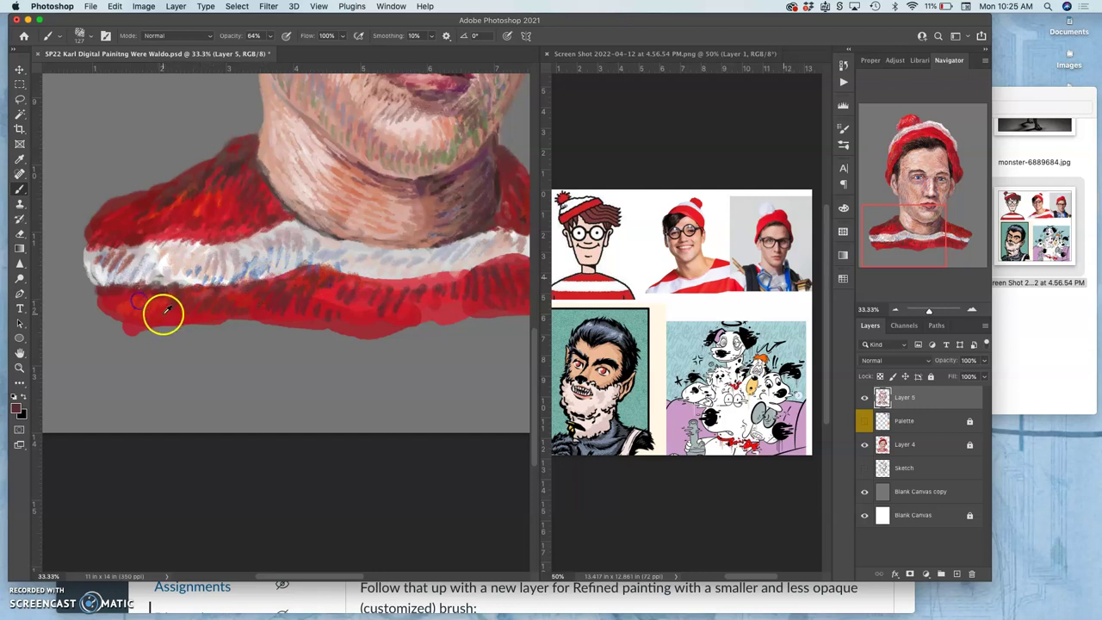
left_click_drag(179, 285, 269, 278)
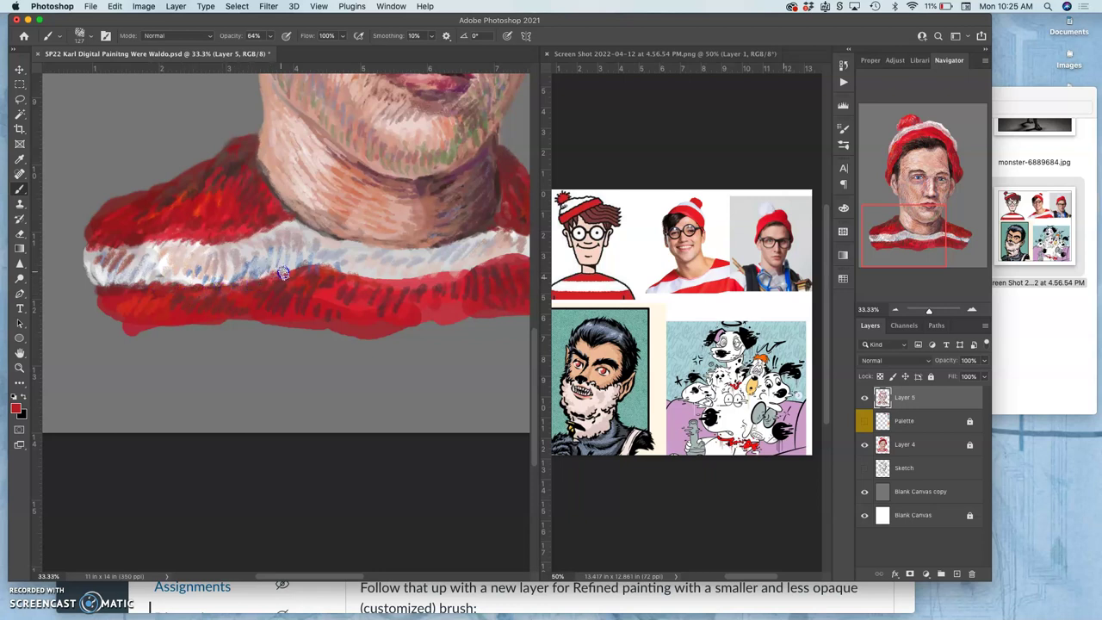
mouse_move(368, 304)
left_mouse_down()
mouse_move(340, 301)
mouse_move(332, 287)
mouse_move(348, 297)
left_mouse_up()
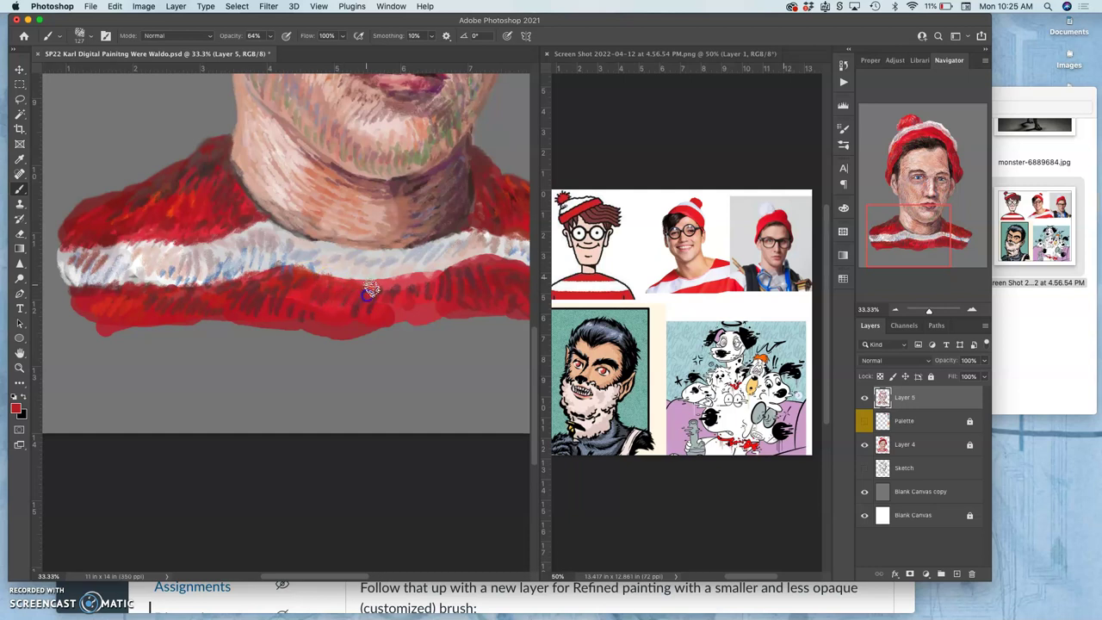
mouse_move(441, 280)
left_mouse_down()
mouse_move(403, 296)
mouse_move(454, 247)
mouse_move(424, 266)
mouse_move(282, 262)
mouse_move(414, 280)
mouse_move(494, 251)
left_mouse_up()
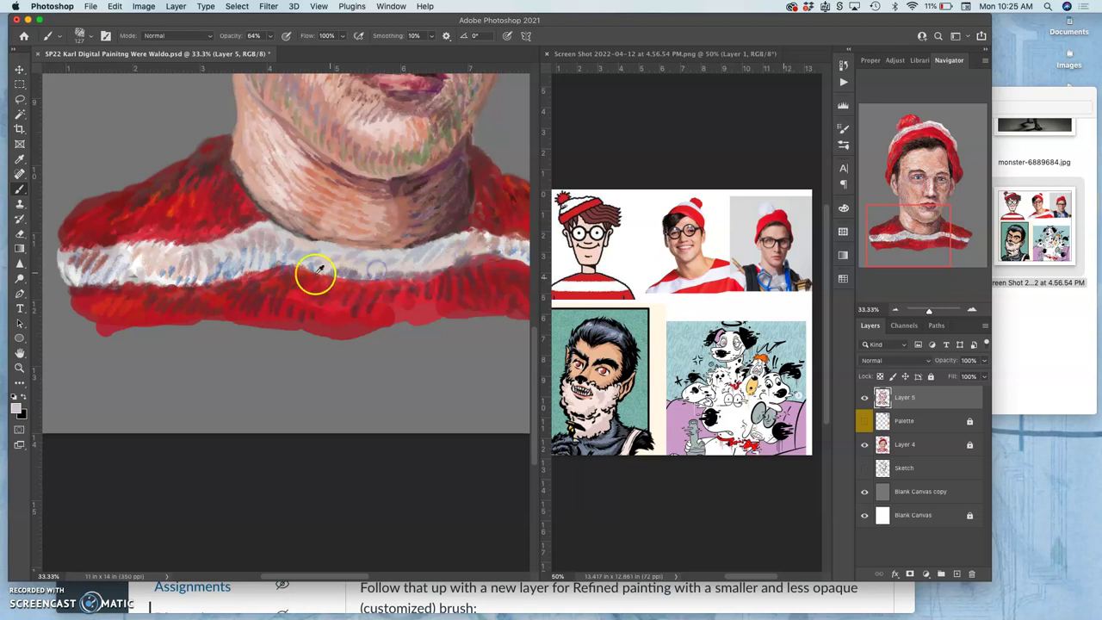
Add short strokes of light blue sampled from the left part of the white stripe to its middle and right part.
left_click(222, 277, "alt")
left_click(224, 278, "alt")
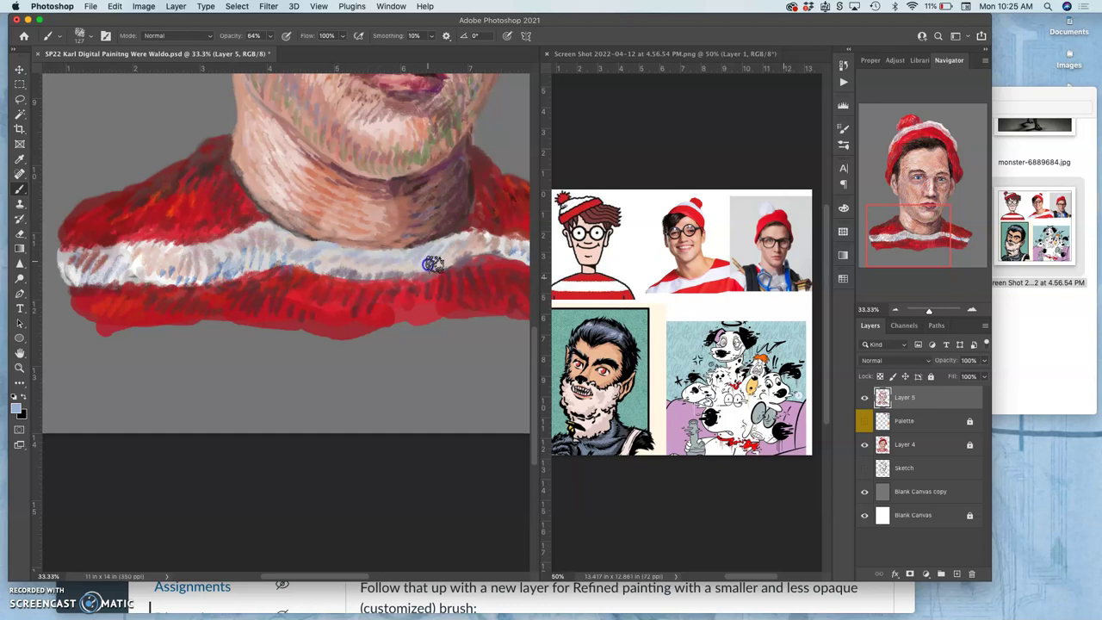
left_click_drag(463, 257, 475, 254)
Sample red from the middle of the lower red stripe as the brush color.
left_click(368, 299, "alt")
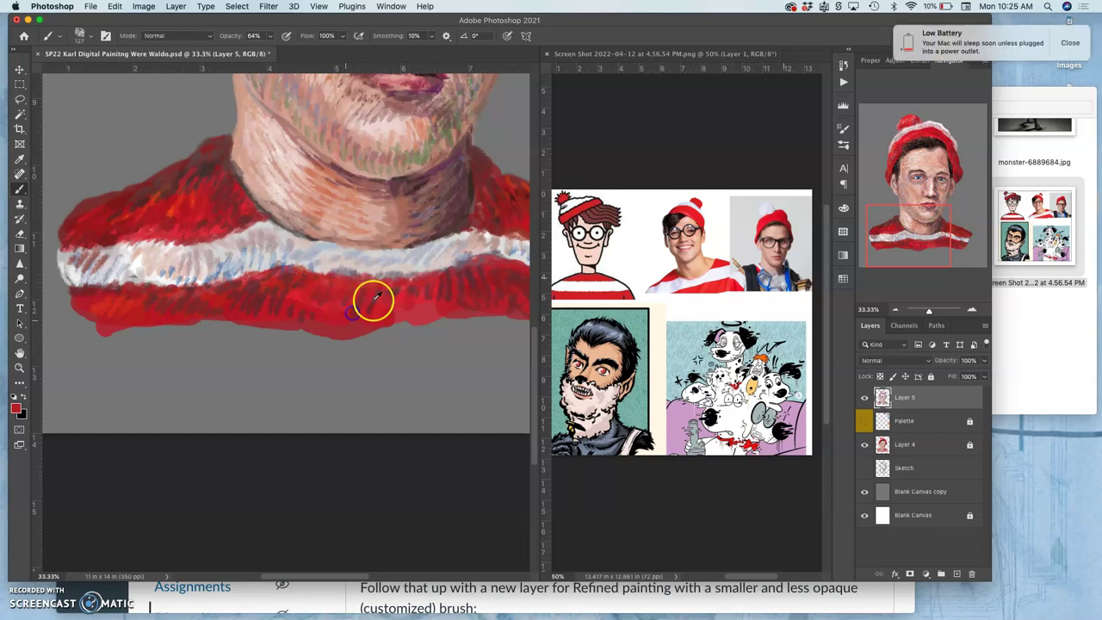